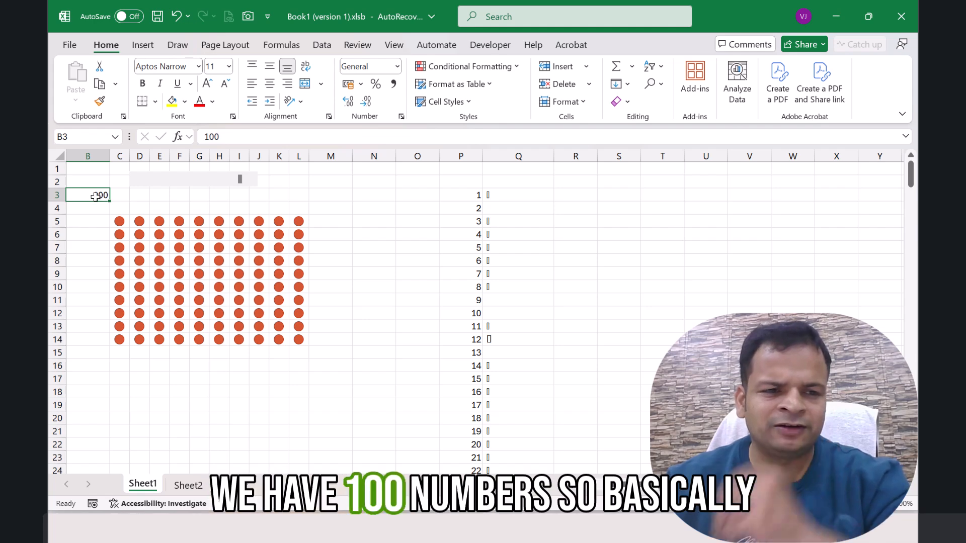
Step: On Sheet2, enter =SEQUENCE(10) in cell D5 to generate ten rows of numbers
left_click_drag(120, 222, 302, 222)
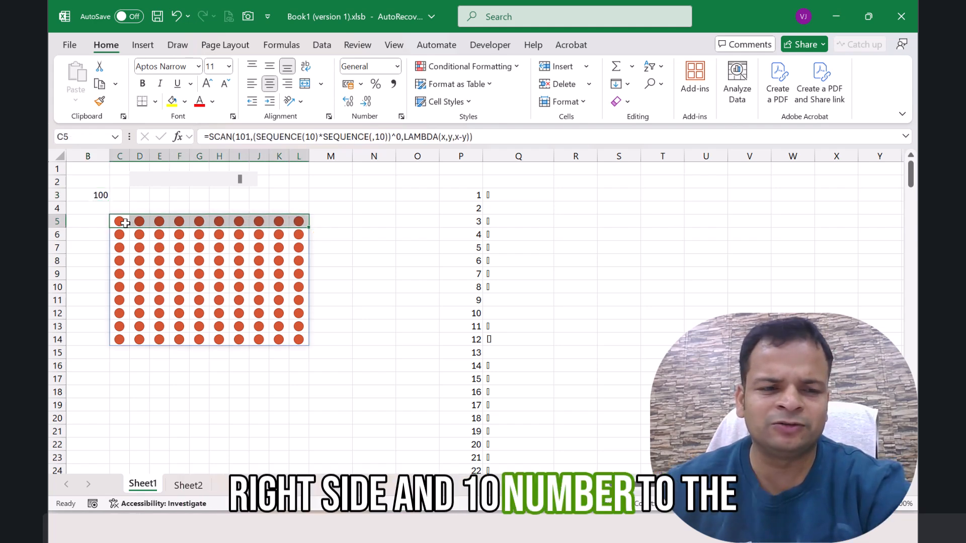
left_click(189, 484)
left_click(216, 221)
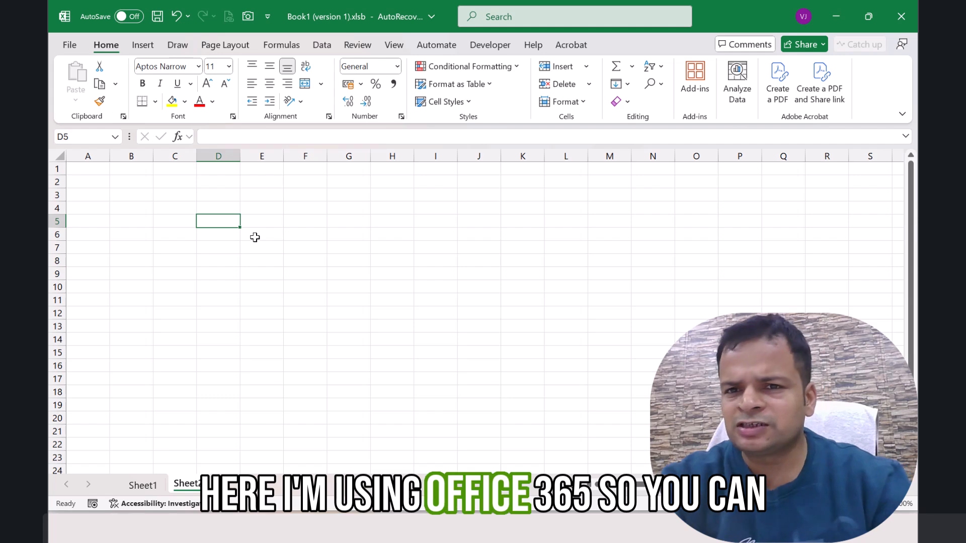
type("=")
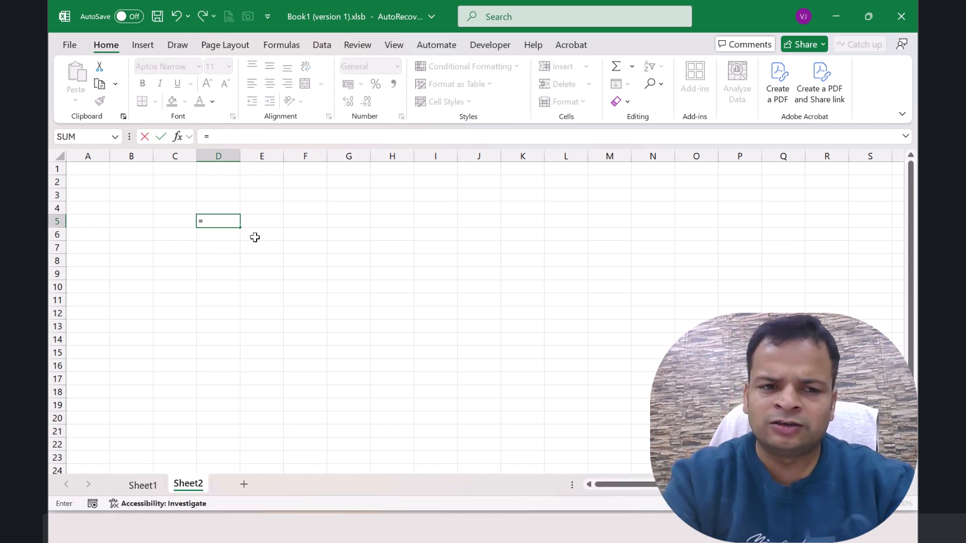
type("se")
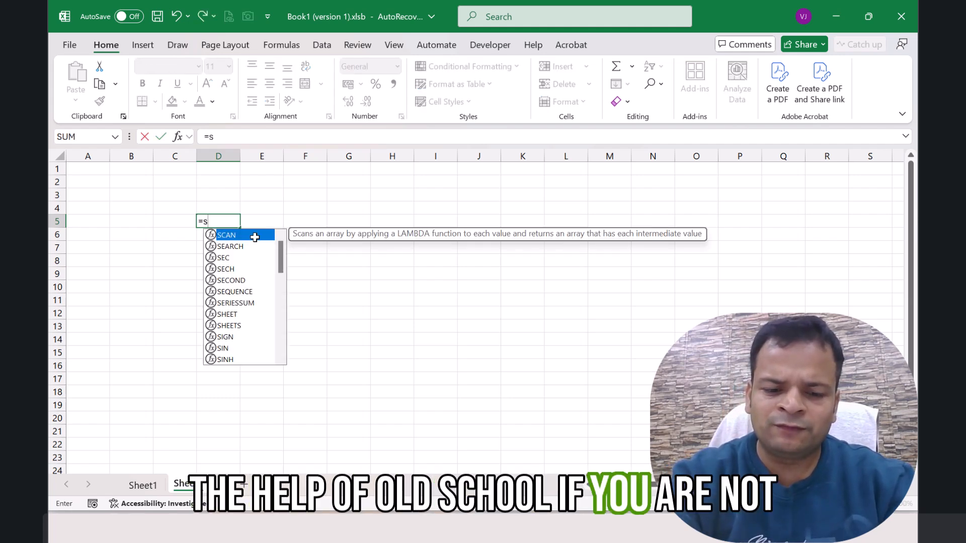
key("Down")
key("Down")
key("Down")
key("Down")
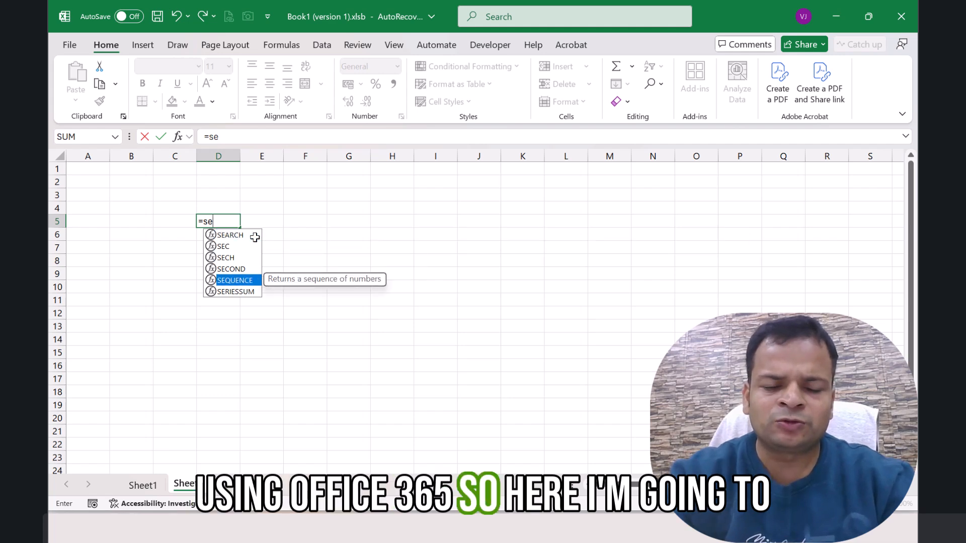
key("Tab")
type("1")
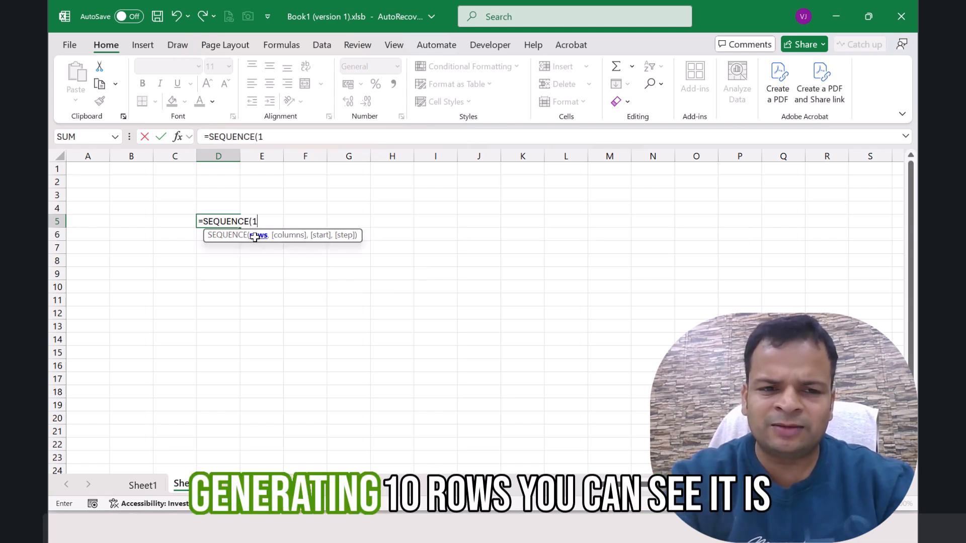
key("Return")
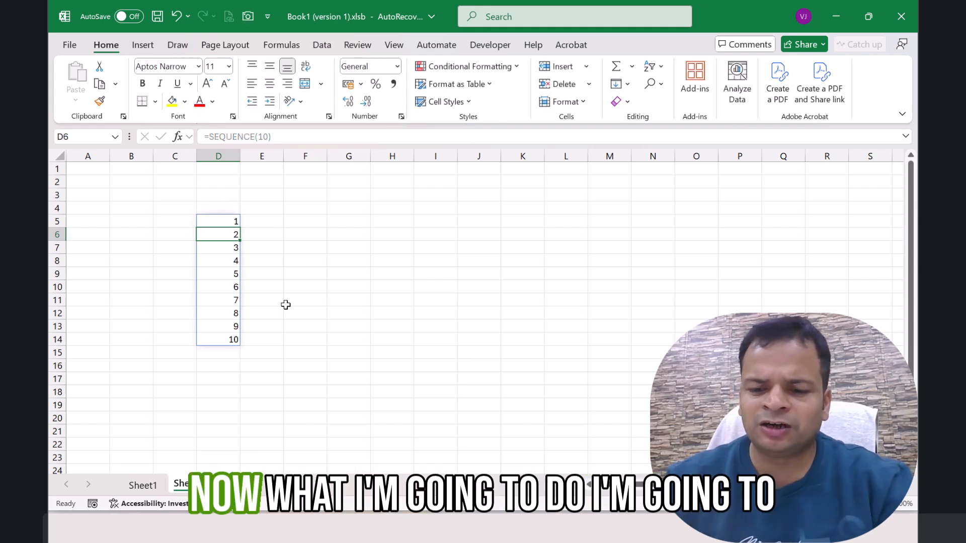
Step: Extend the D5 formula to =SEQUENCE(10)*SEQUENCE(,10) so it spills across ten rows and ten columns
key("Up")
key("F2")
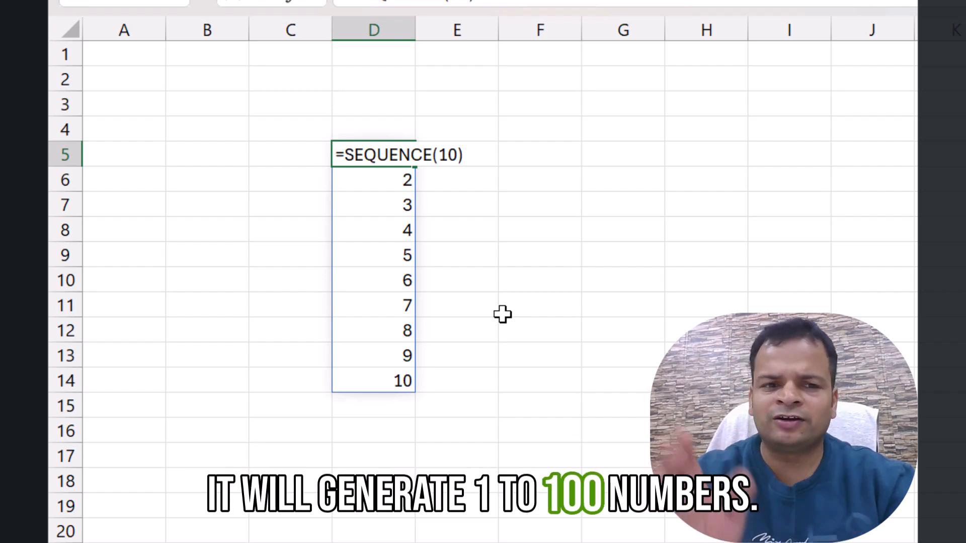
type("*se")
key("Down")
key("Down")
key("Down")
key("Down")
key("Tab")
type(",10")
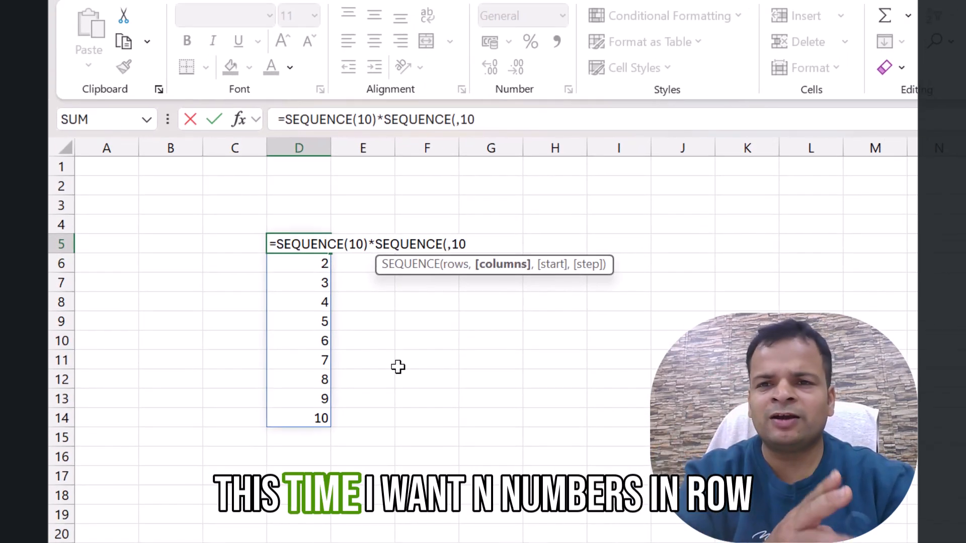
type(")")
key("Return")
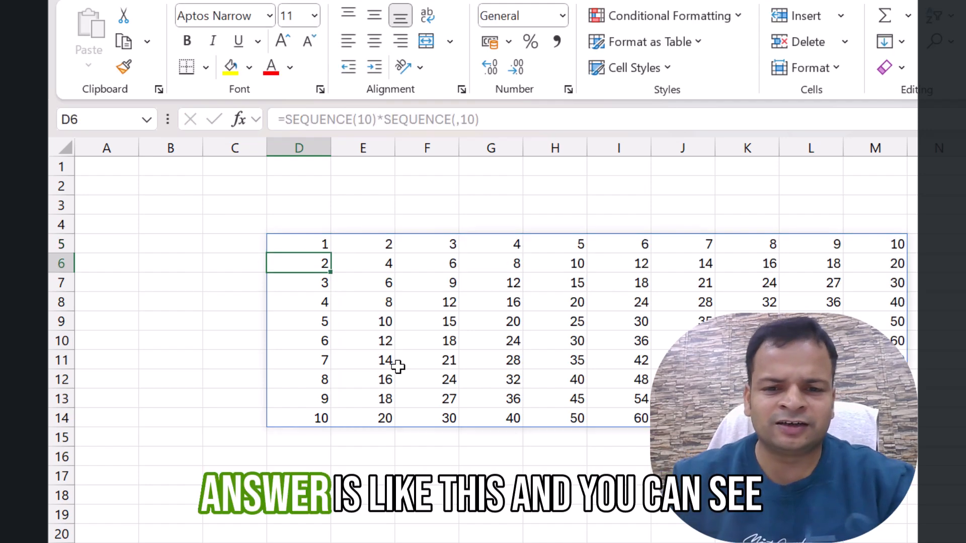
Step: Examine the spilled grid in D5:M14, comparing the values in its first row and first column
left_click_drag(286, 244, 876, 419)
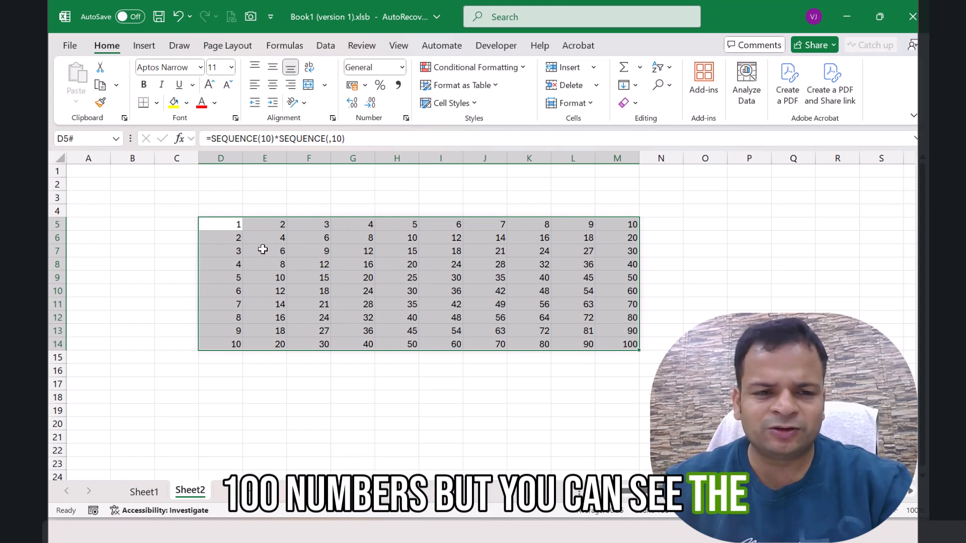
left_click(235, 240)
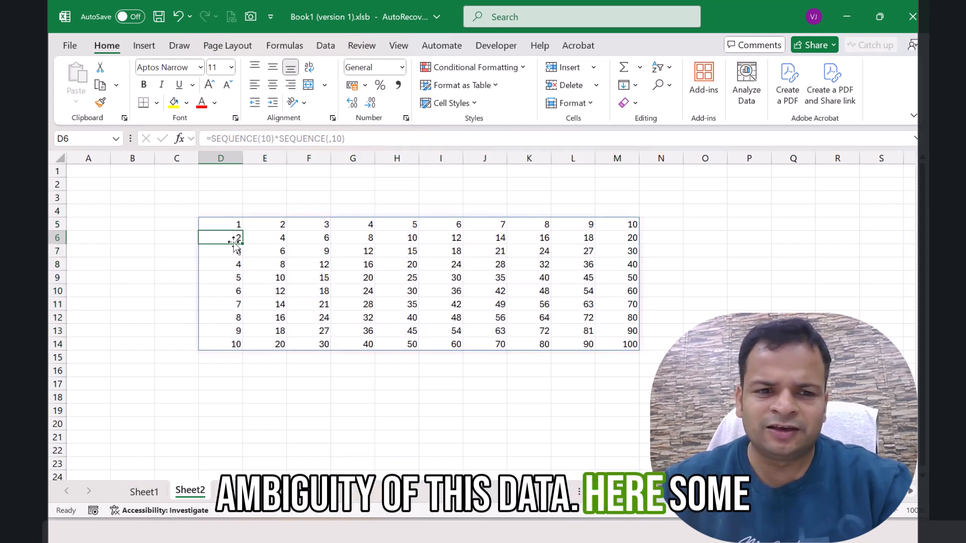
left_click(265, 224)
left_click(239, 250)
left_click(322, 225)
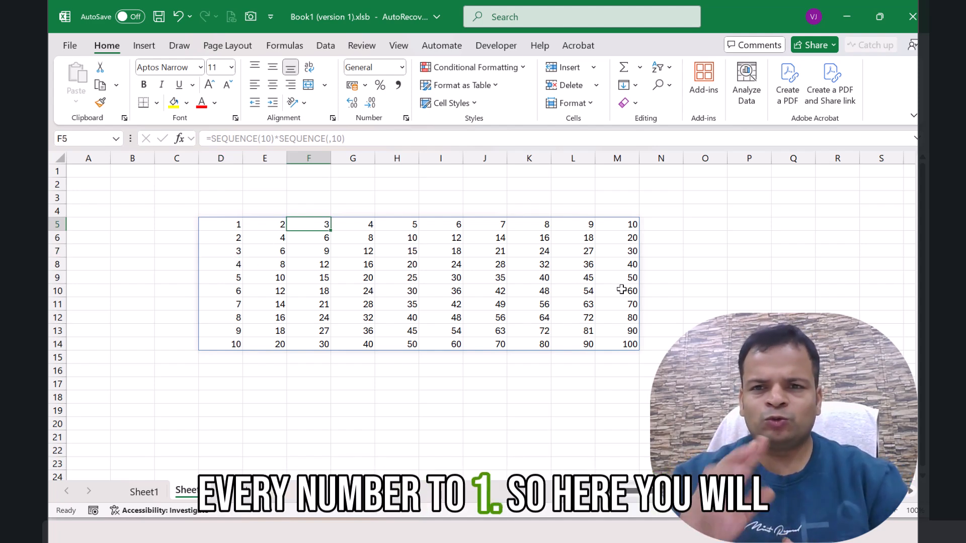
mouse_move(216, 225)
left_mouse_down()
mouse_move(543, 240)
mouse_move(630, 346)
left_mouse_up()
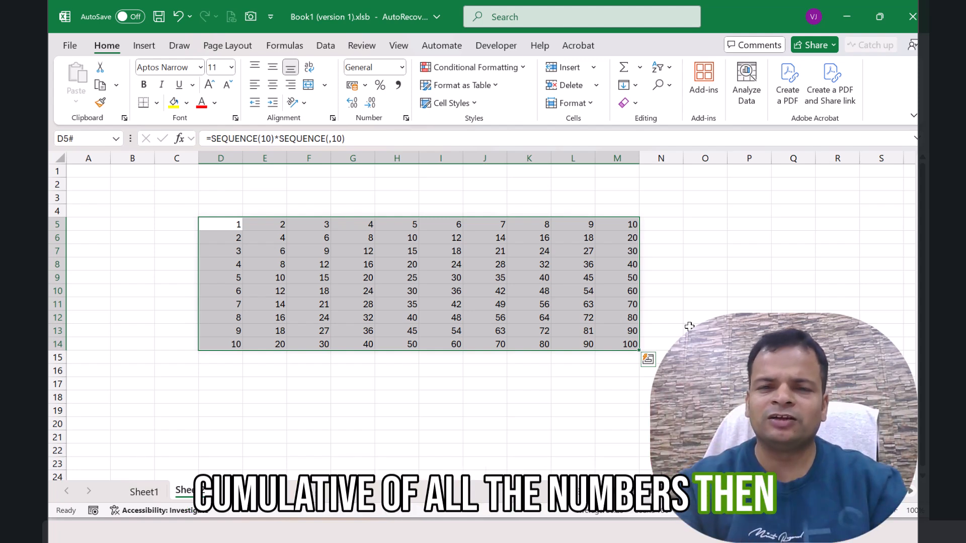
Step: Wrap the D5 formula in parentheses and raise it to the power 0, giving =(SEQUENCE(10)*SEQUENCE(,10))^0
left_click(234, 230)
key("F2")
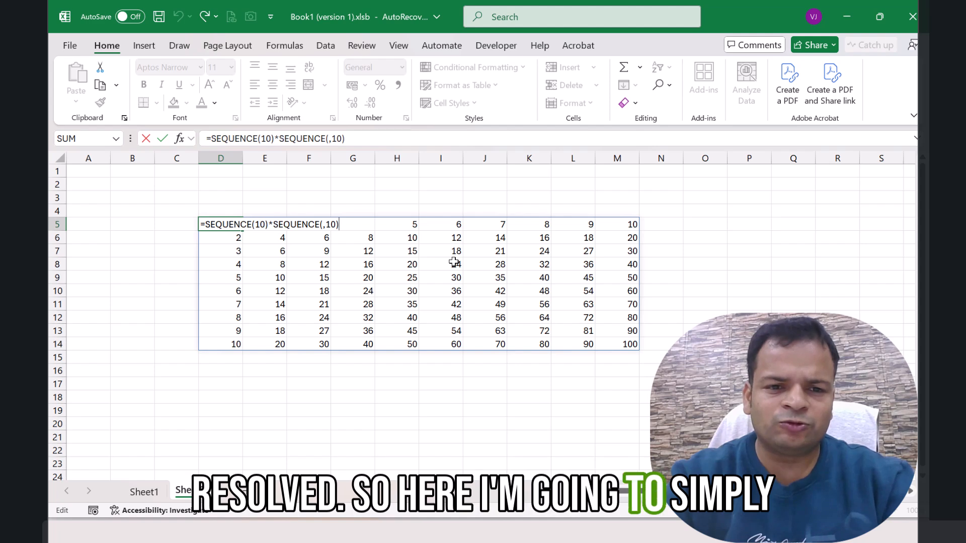
key("Home")
key("Right")
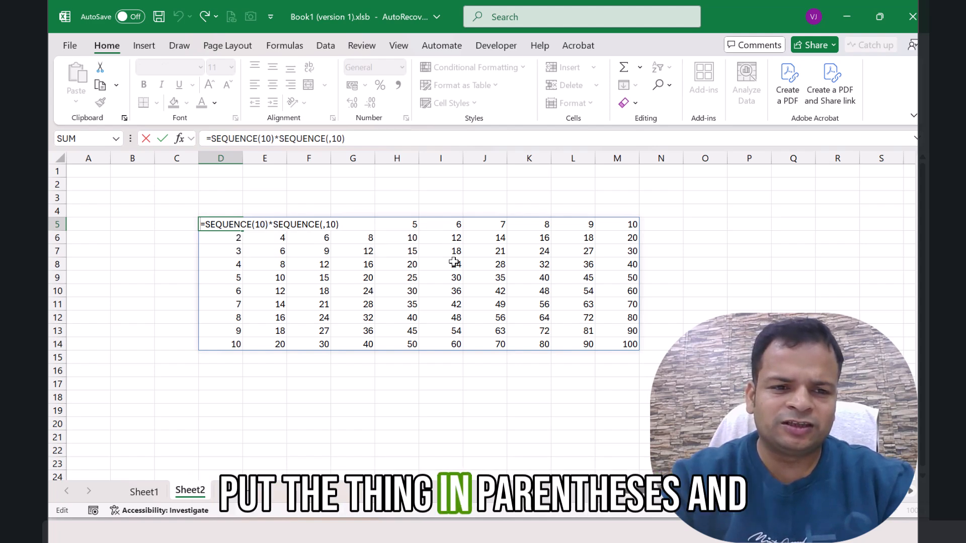
type("(")
key("End")
type(")^")
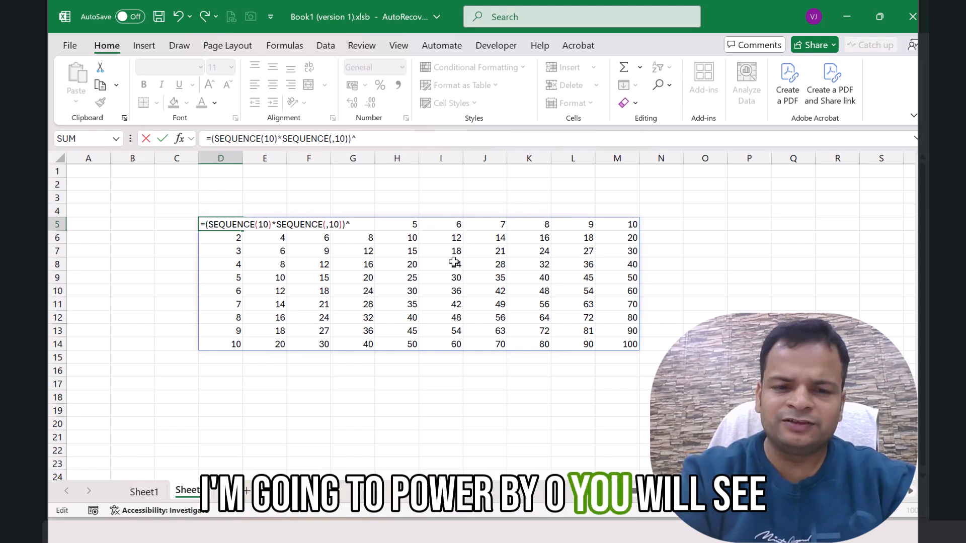
key("Return")
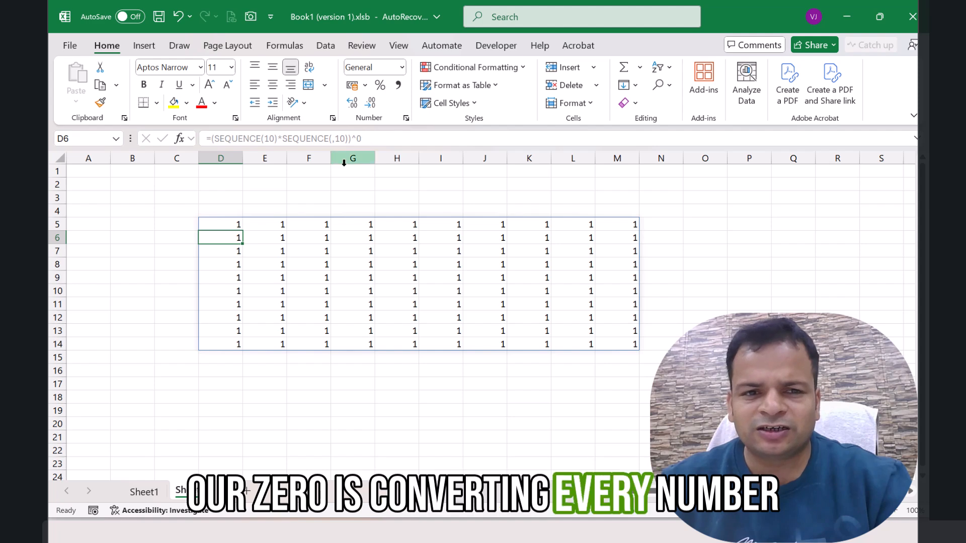
Step: Wrap the D5 formula in SCAN with initial value 0, keep the sequence product parenthesized as the array, and open a LAMBDA as the function argument
left_click(233, 222)
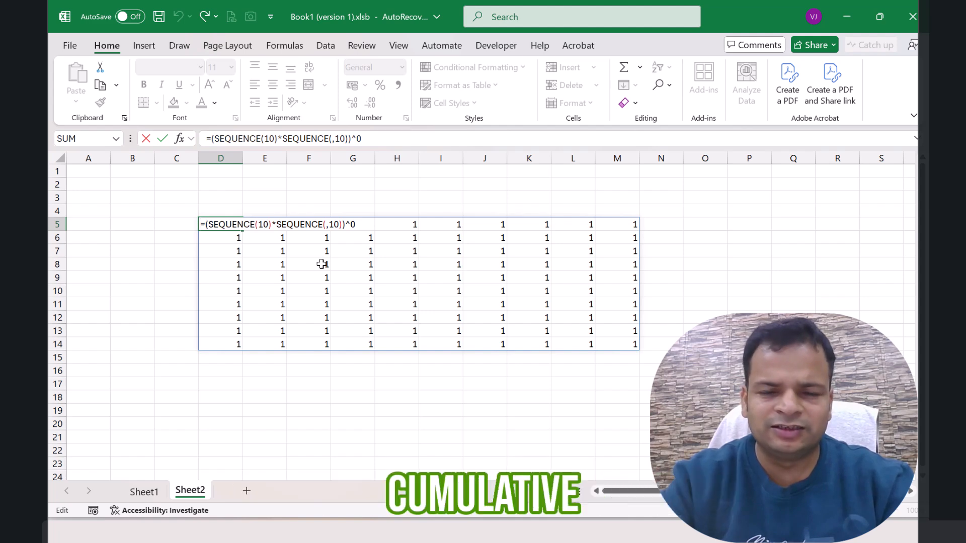
type("SCAN")
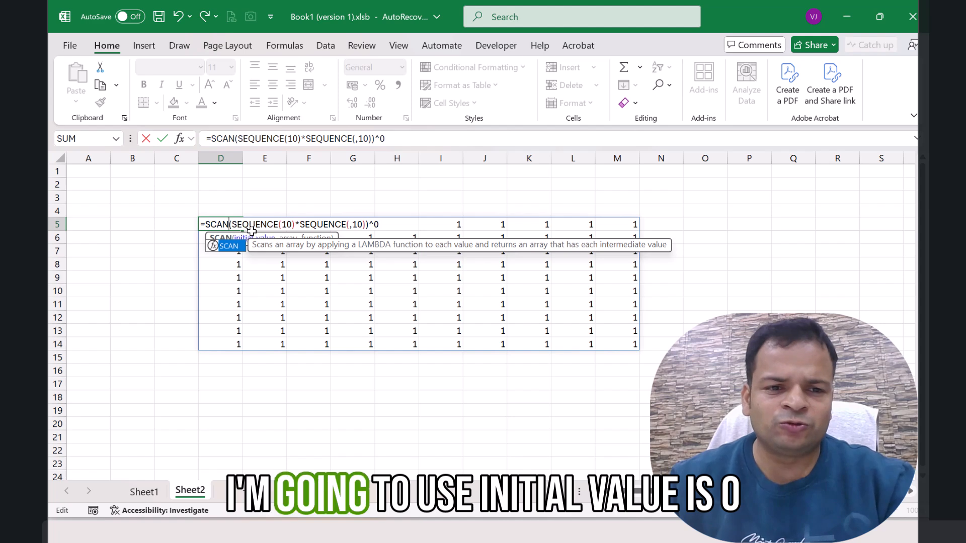
key("Right")
type("0,")
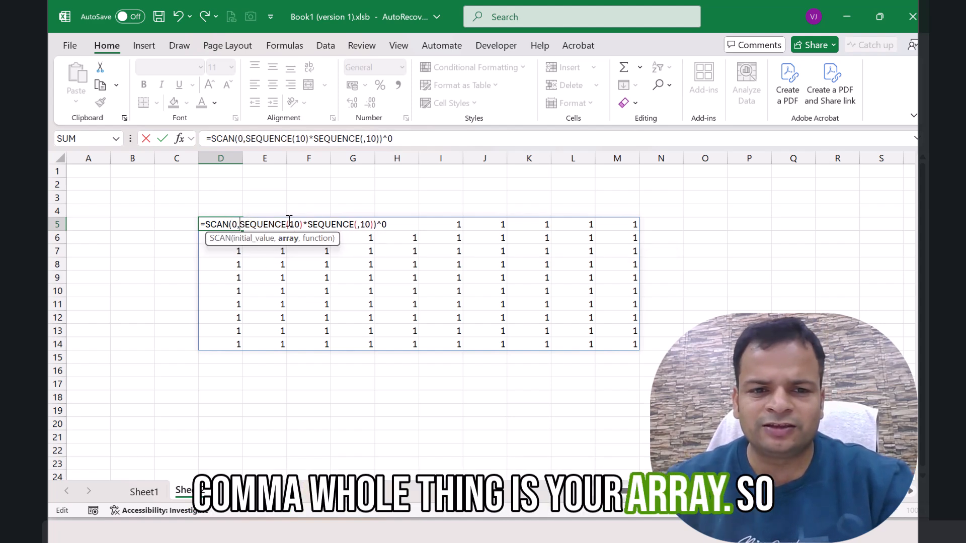
left_click(400, 226)
type(",")
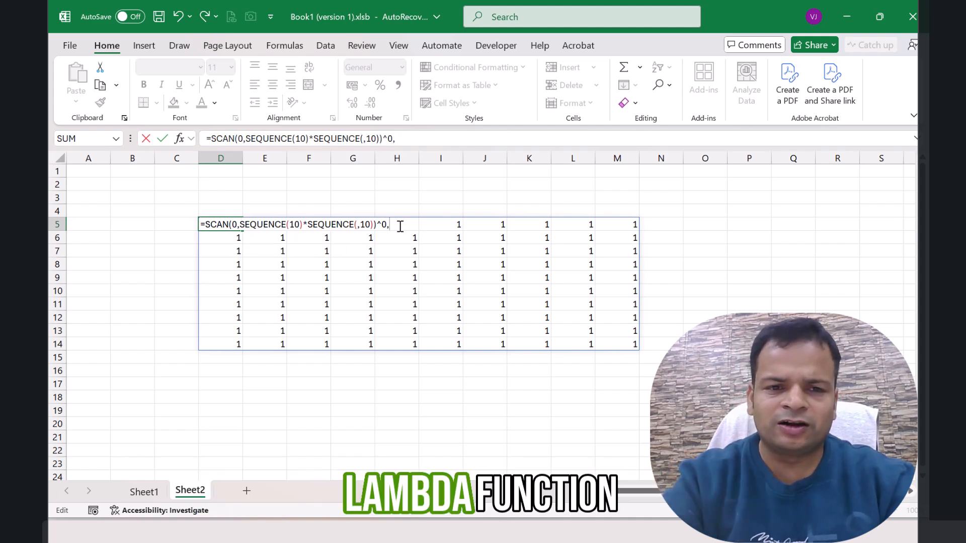
type("lam")
key("Tab")
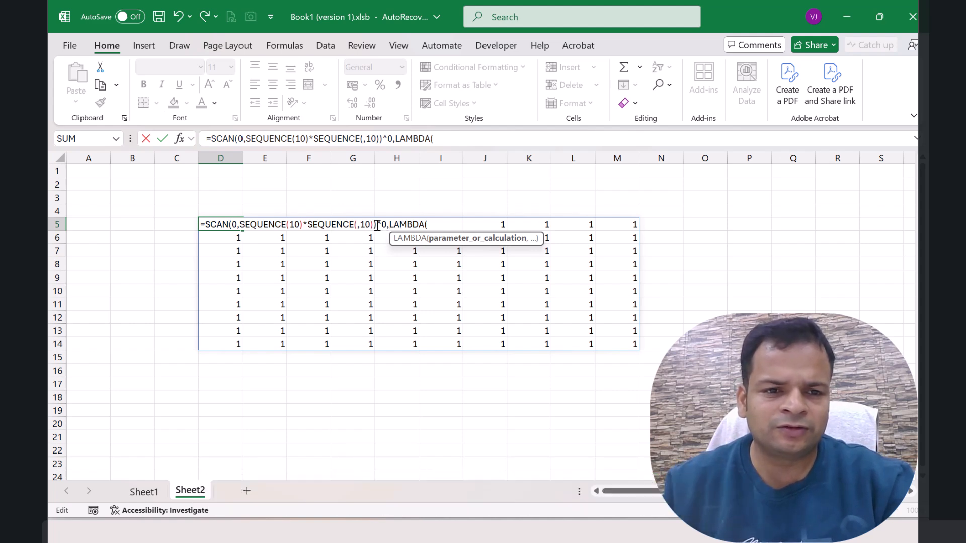
left_click(241, 226)
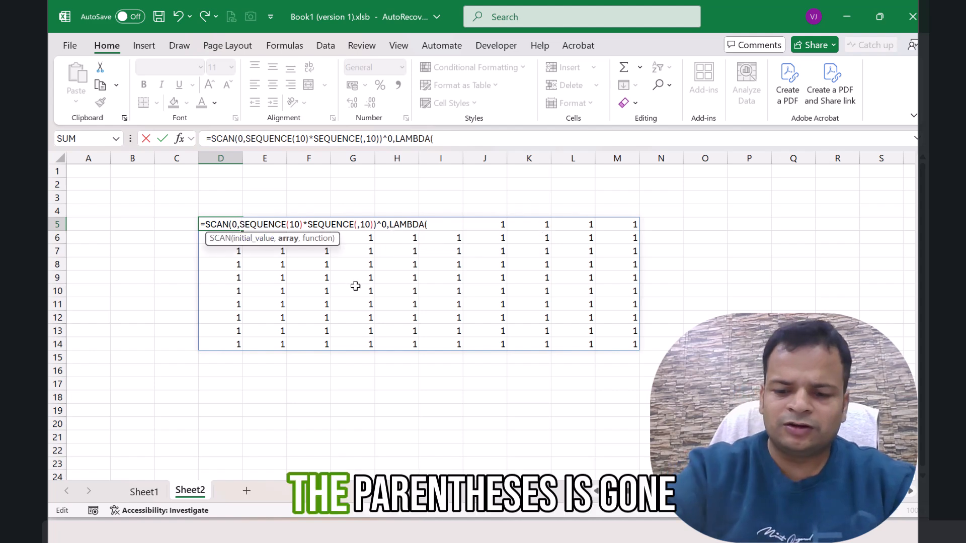
type("(")
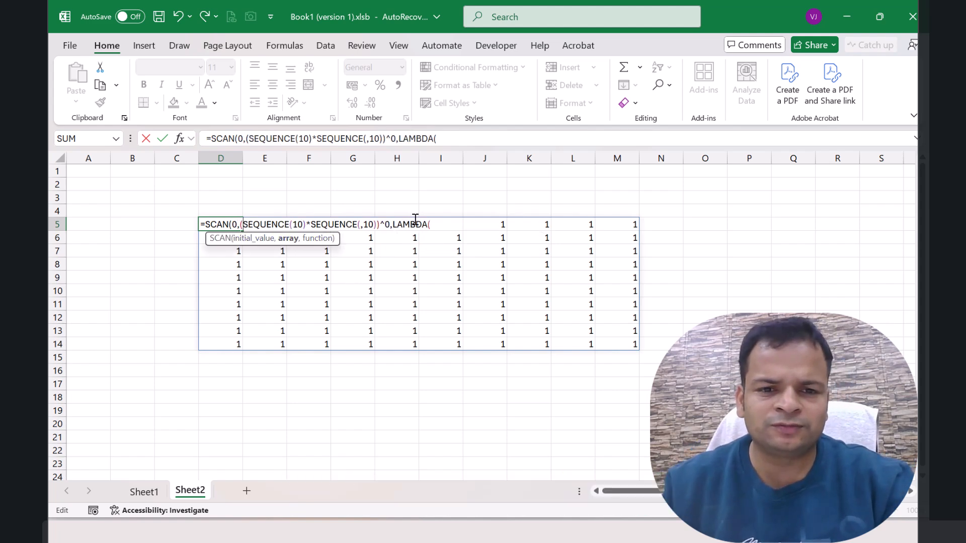
left_click(435, 223)
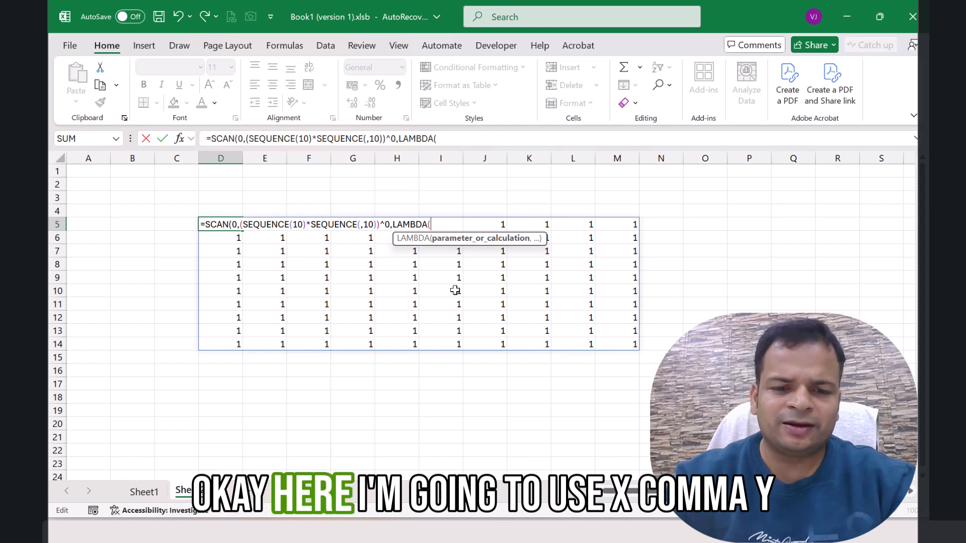
Step: Complete the LAMBDA in D5 as LAMBDA(x,y,x+y), close the SCAN function, and commit the formula
type("x,y")
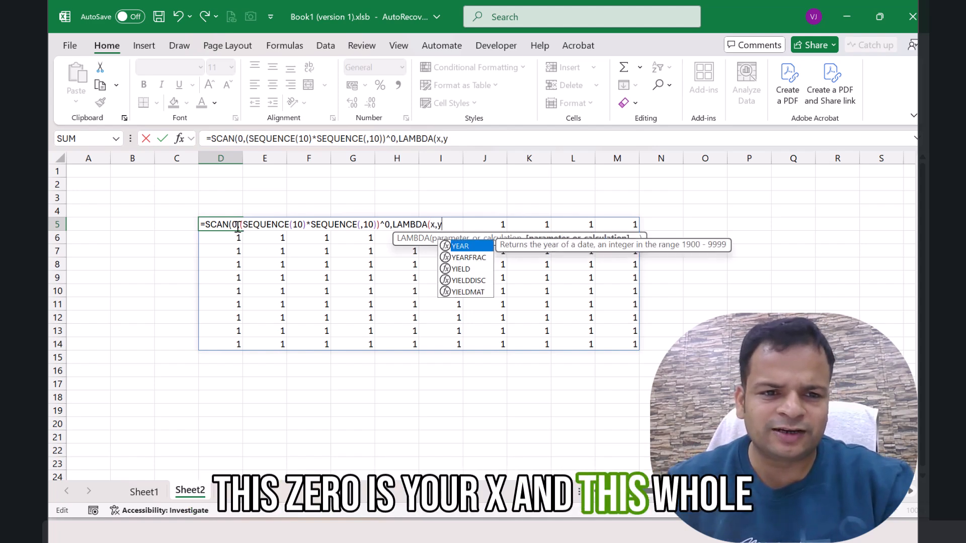
left_click_drag(241, 227, 390, 225)
left_click(450, 224)
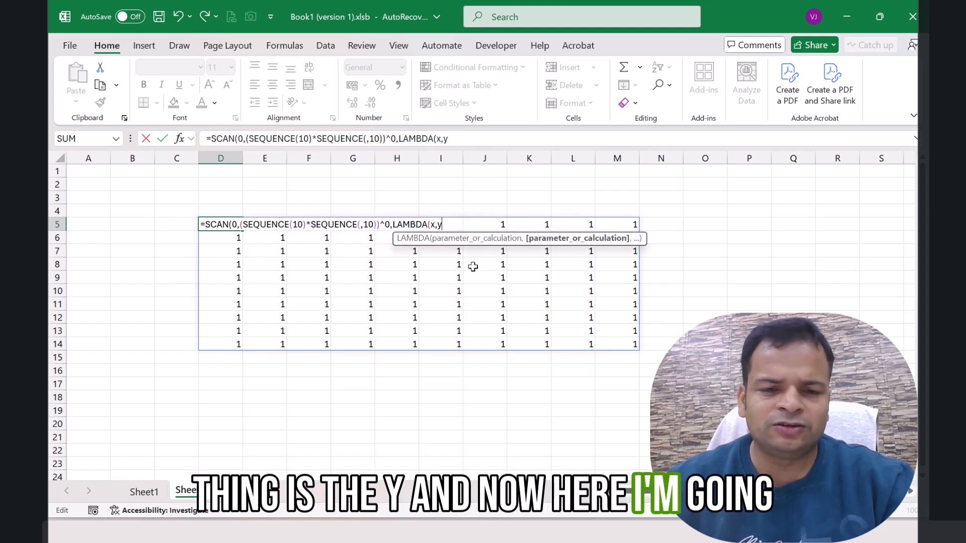
type("x")
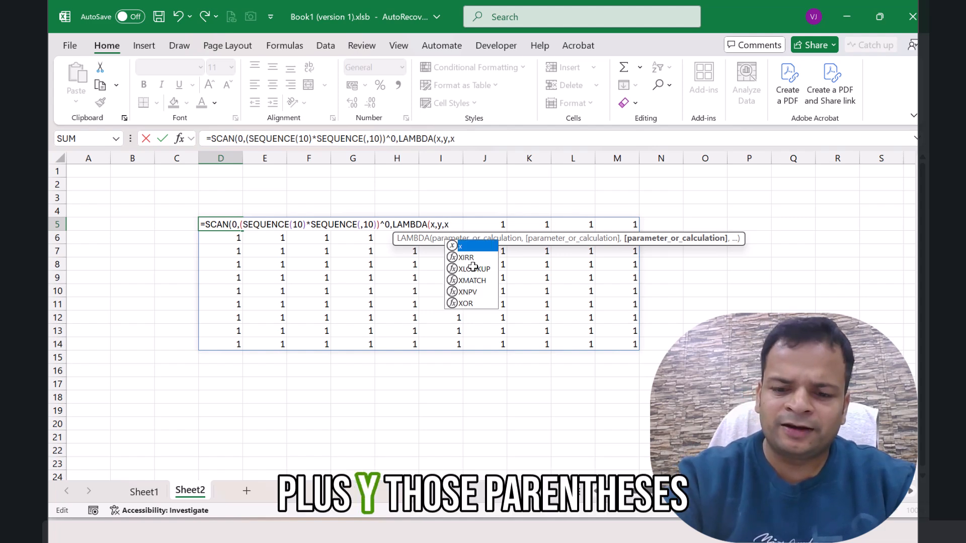
type("+y")
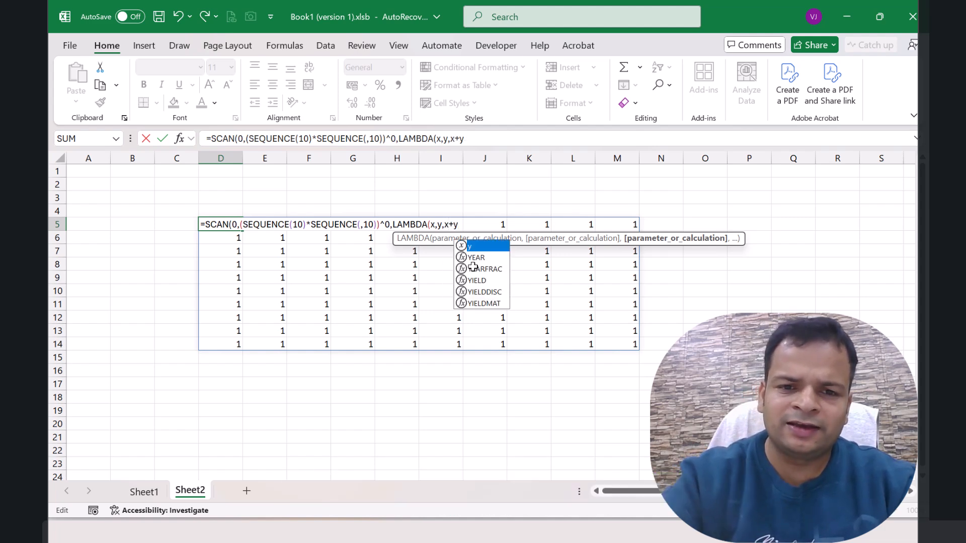
type(")")
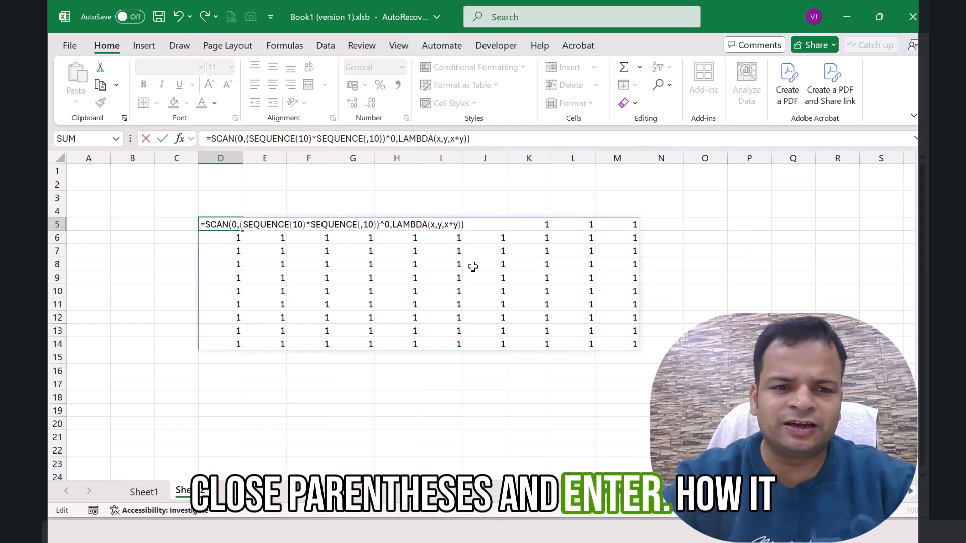
key("Return")
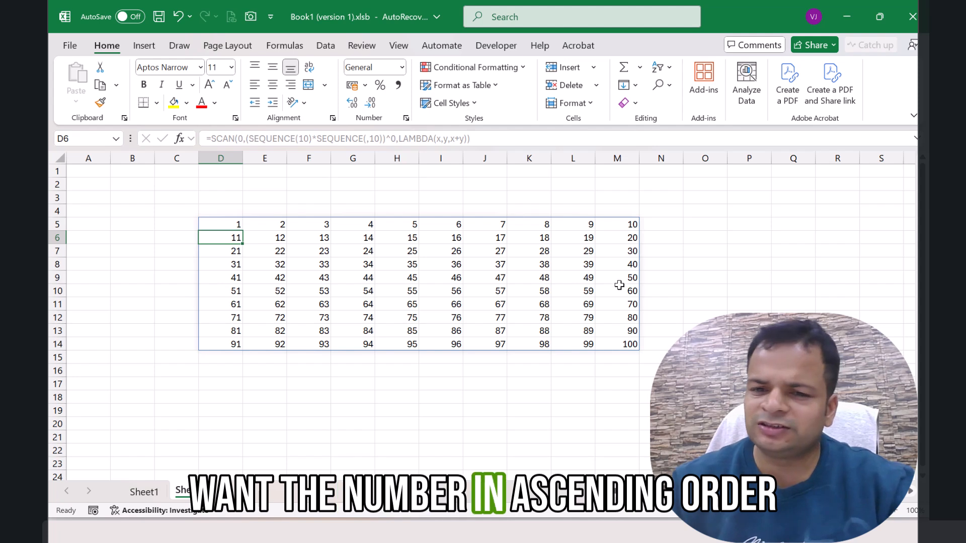
Step: Change the D5 formula's SCAN initial value to 101 and its LAMBDA calculation to x-y, and commit it
left_click(224, 223)
double_click(224, 223)
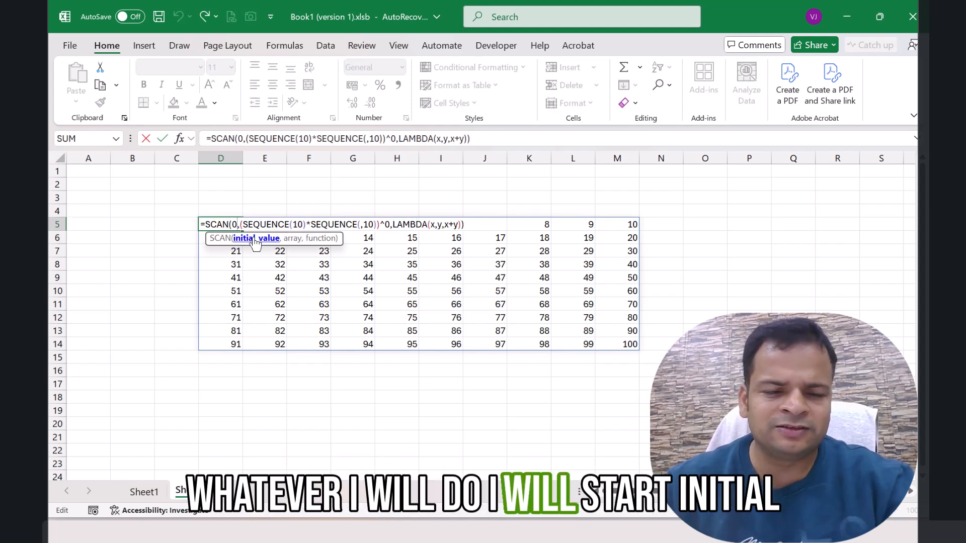
type("101")
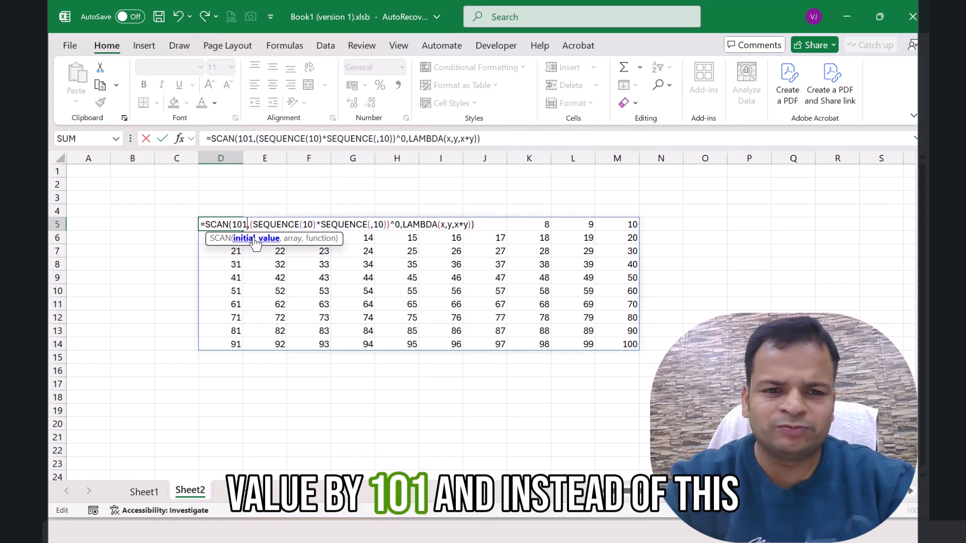
left_click(465, 225)
key("BackSpace")
type("-")
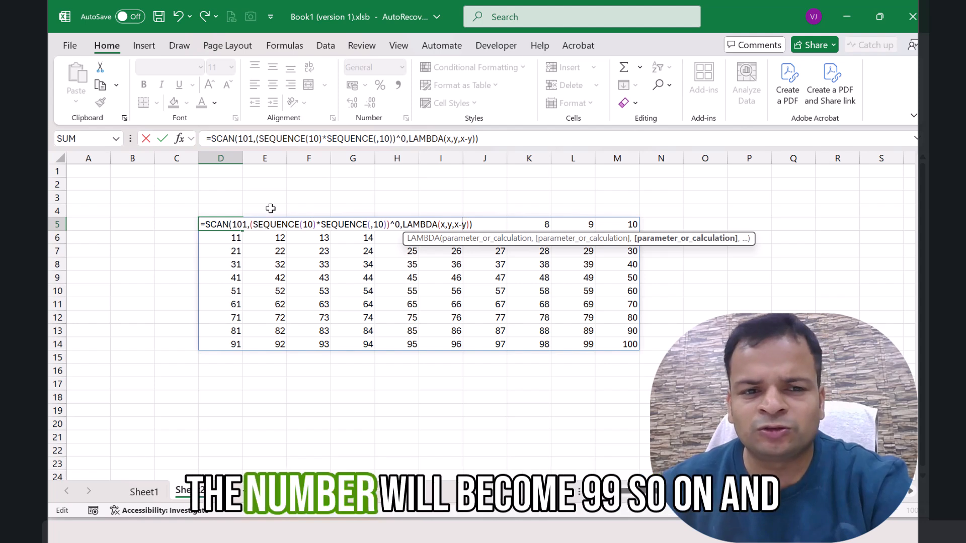
key("Return")
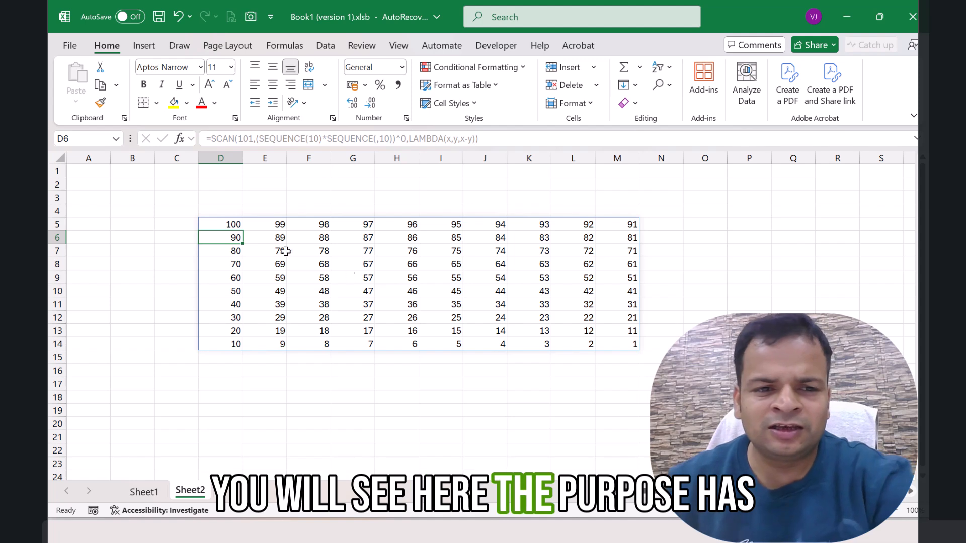
left_click(236, 226)
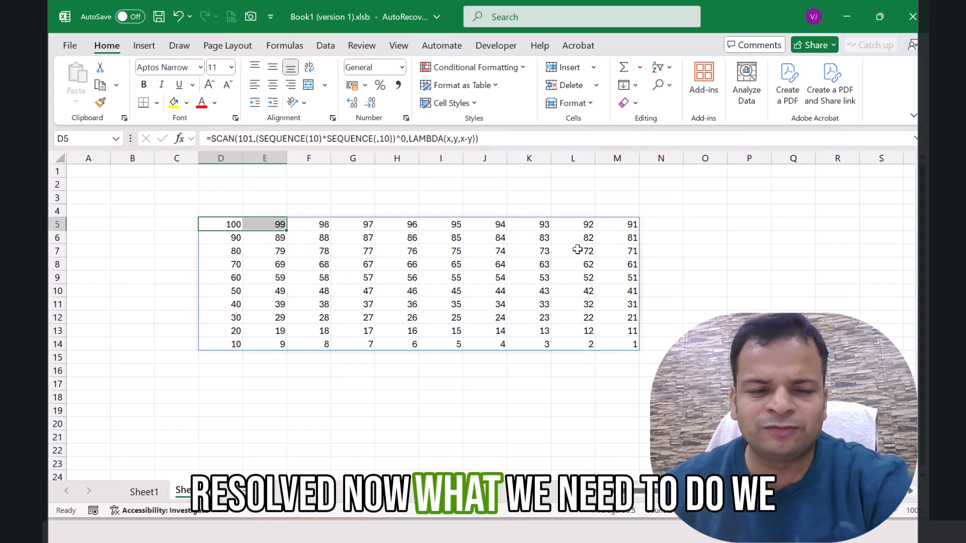
Step: Draw a horizontal scroll bar form control in row 2 above the grid, running from column E to the start of column I
left_click(234, 183)
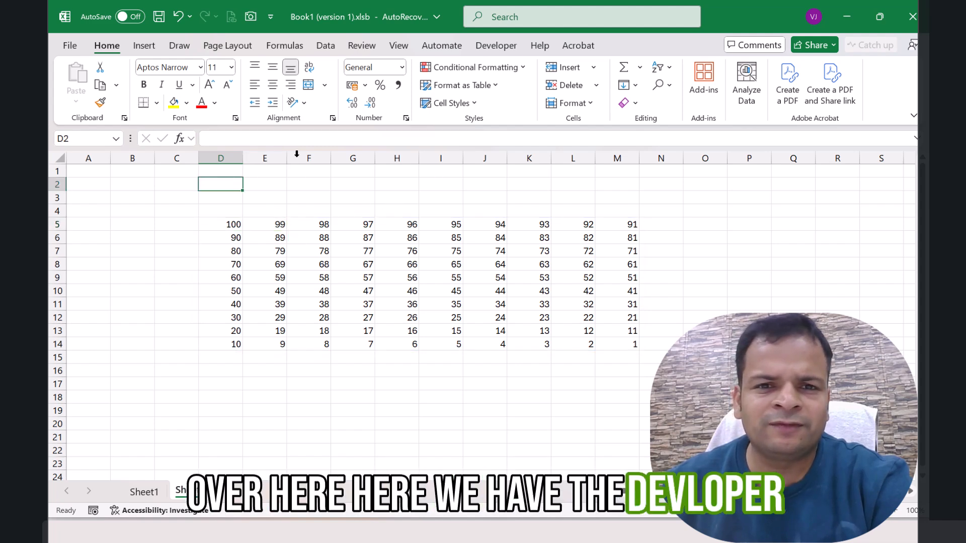
left_click(490, 46)
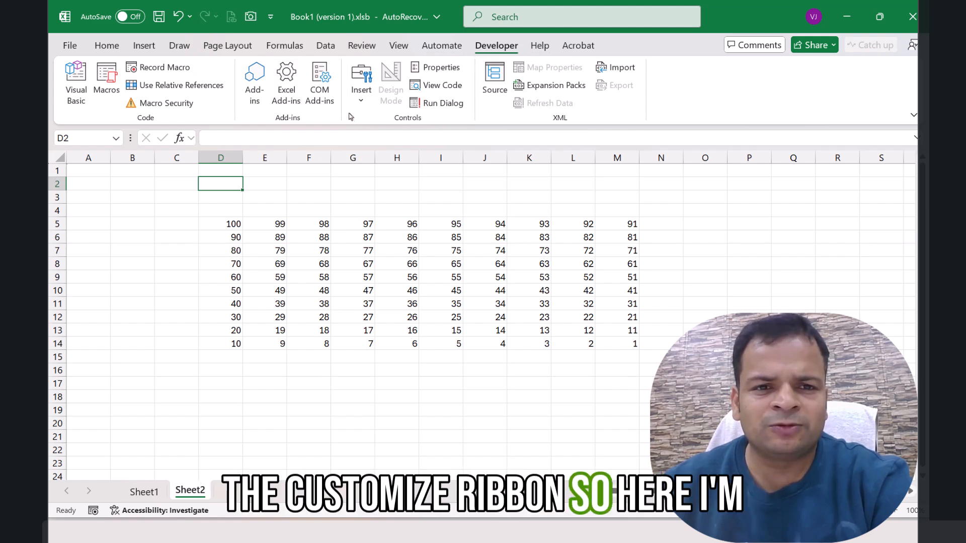
left_click(361, 104)
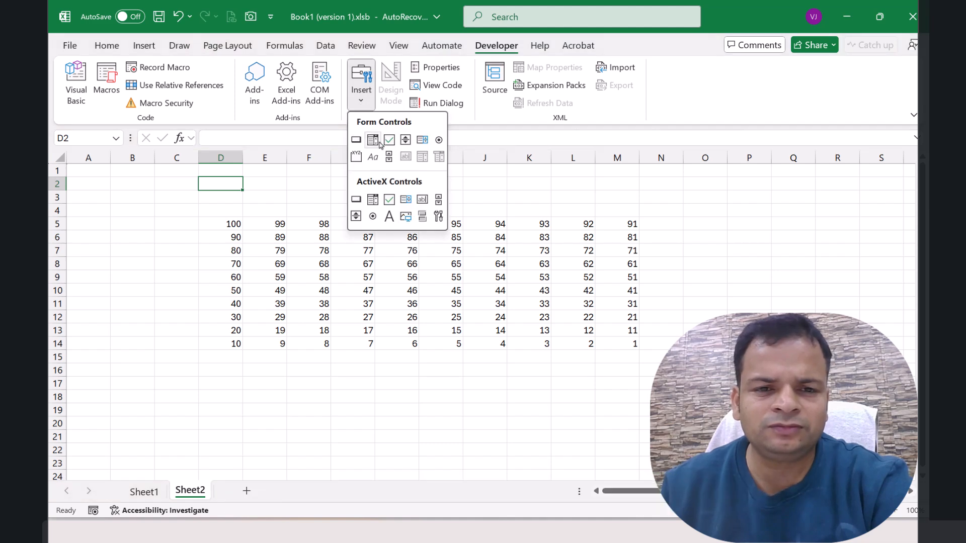
left_click(389, 157)
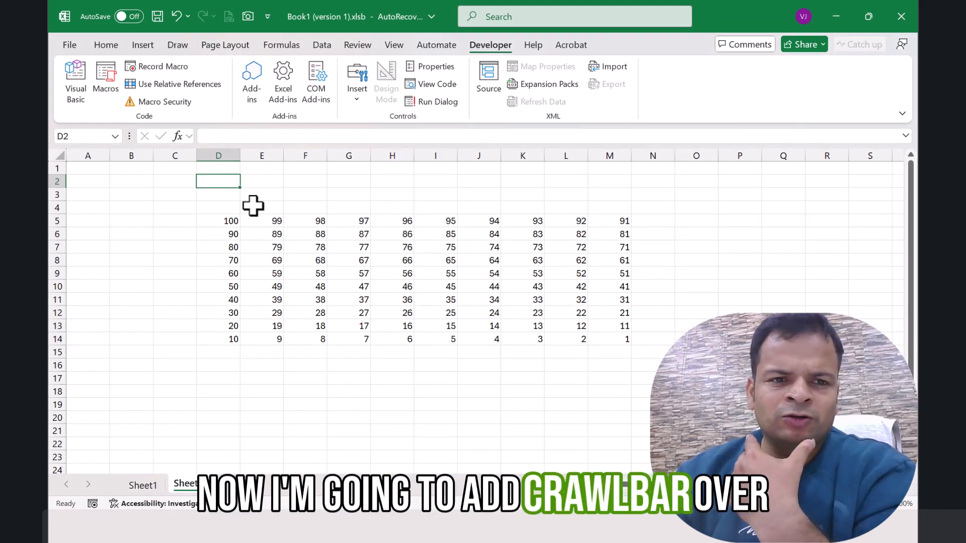
left_click(359, 95)
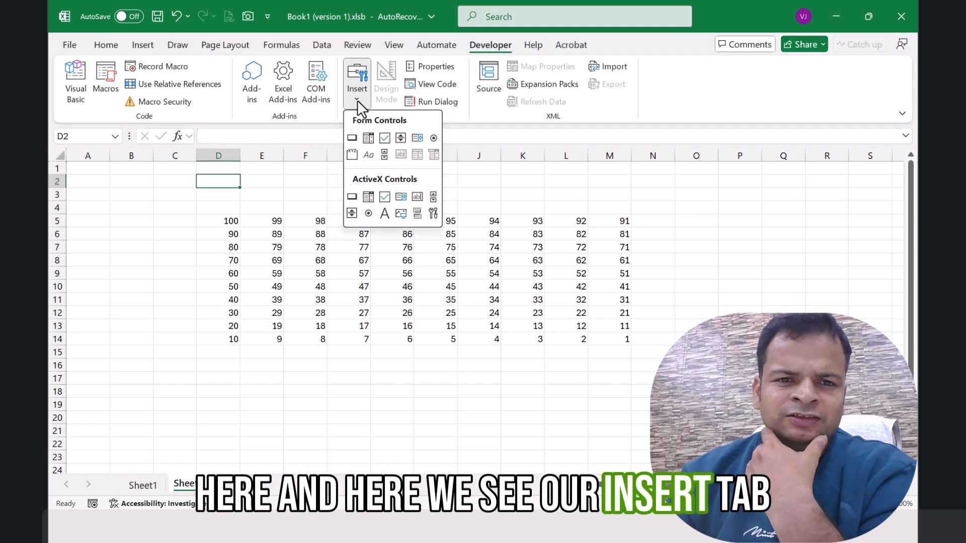
left_click(387, 155)
left_click_drag(255, 175, 330, 187)
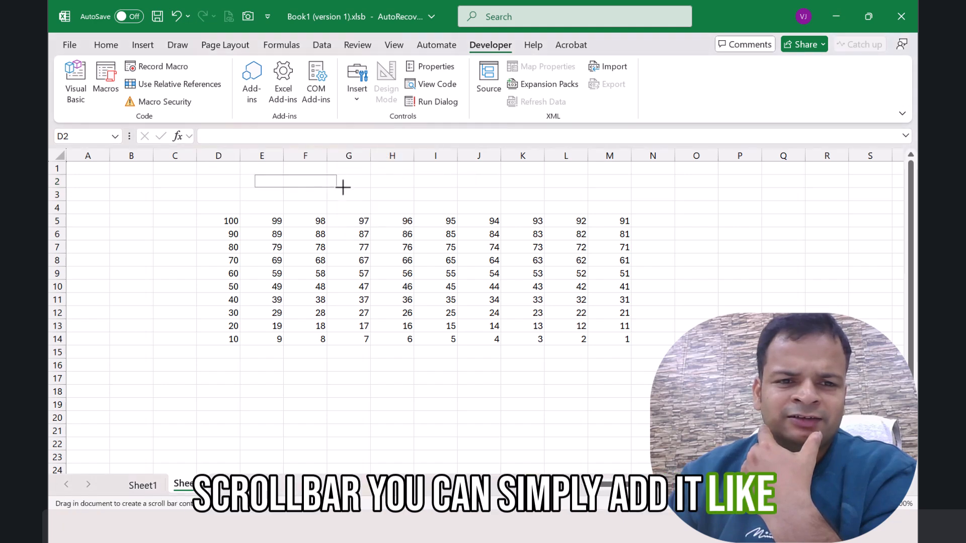
left_click_drag(423, 189, 422, 189)
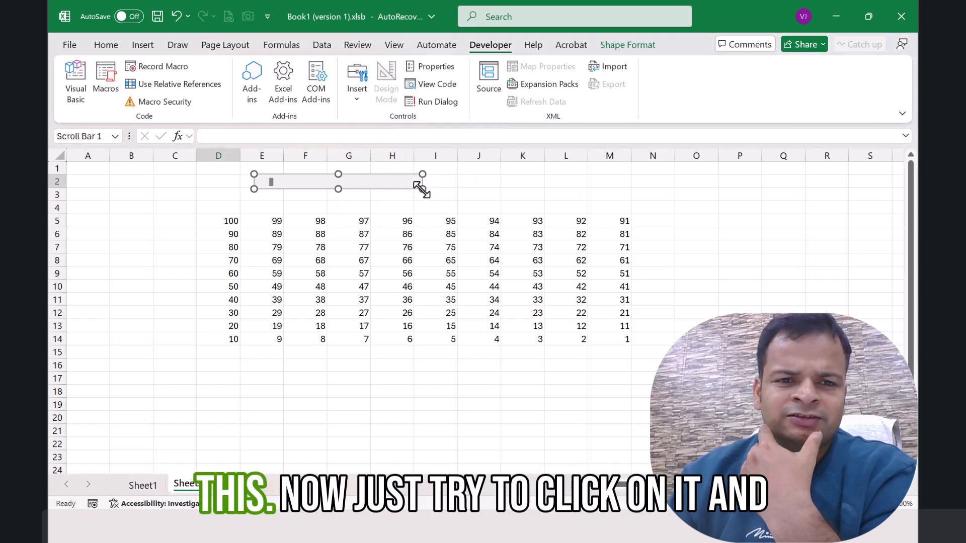
Step: Link the scroll bar to cell $J$2 in its control format settings and move its slider to 12
right_click(396, 178)
left_click(431, 312)
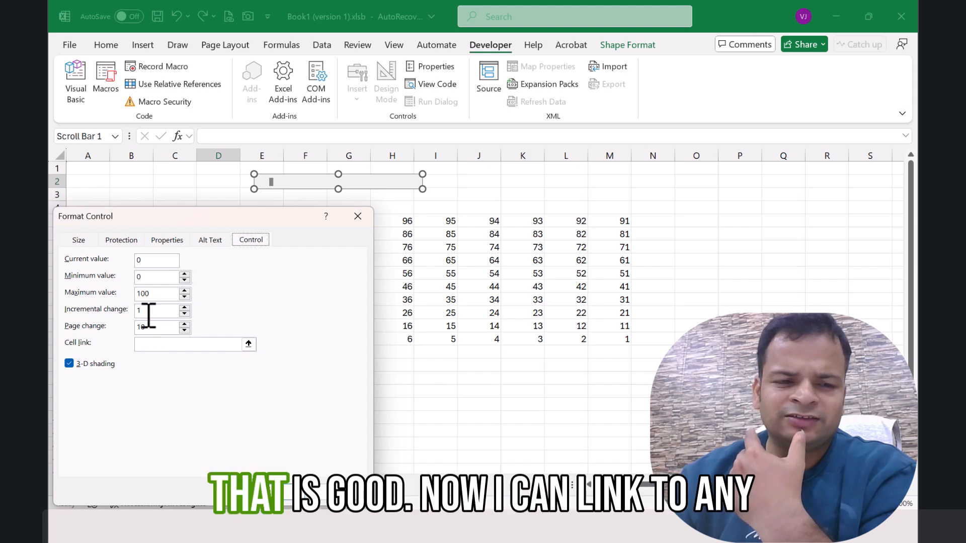
left_click(153, 344)
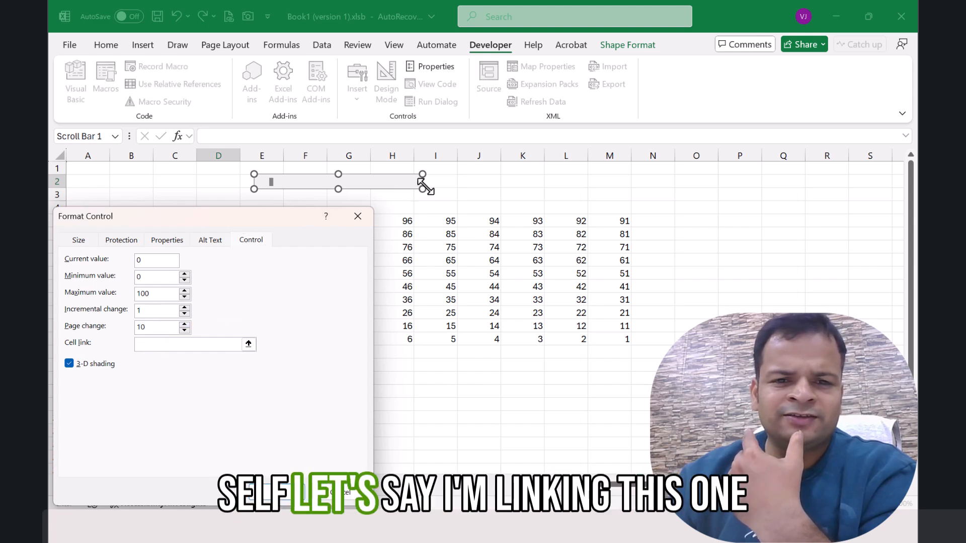
left_click(484, 181)
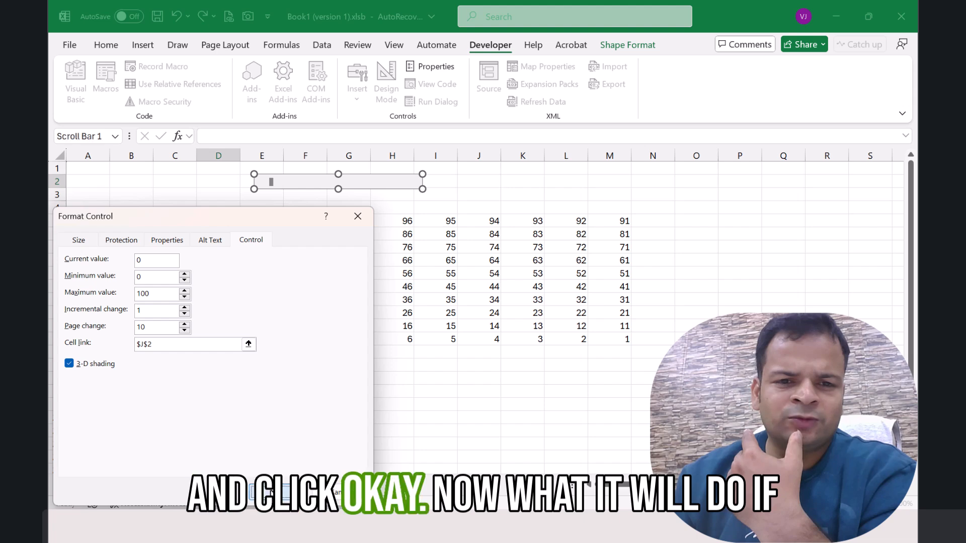
left_click(274, 492)
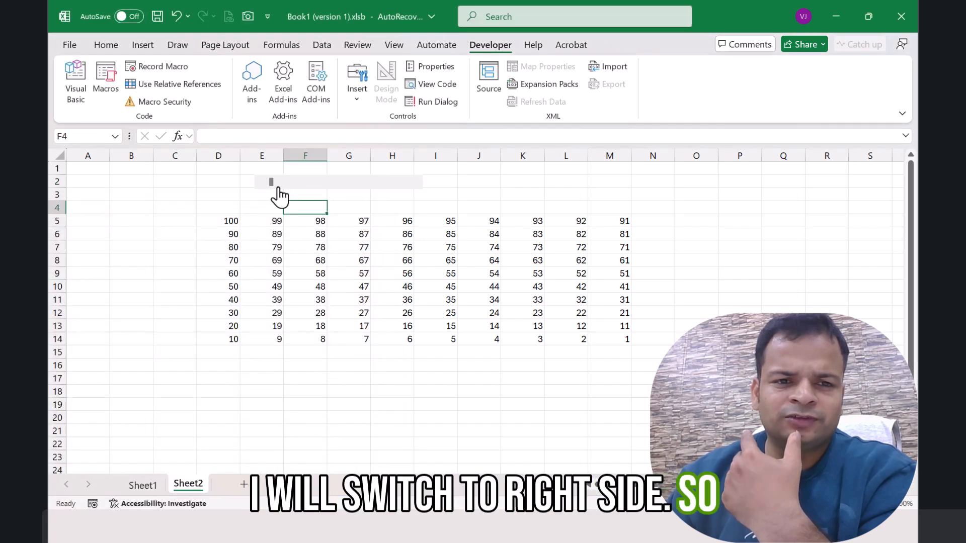
left_click(351, 184)
mouse_move(301, 185)
left_mouse_down()
mouse_move(290, 185)
mouse_move(406, 195)
mouse_move(270, 189)
mouse_move(286, 195)
left_mouse_up()
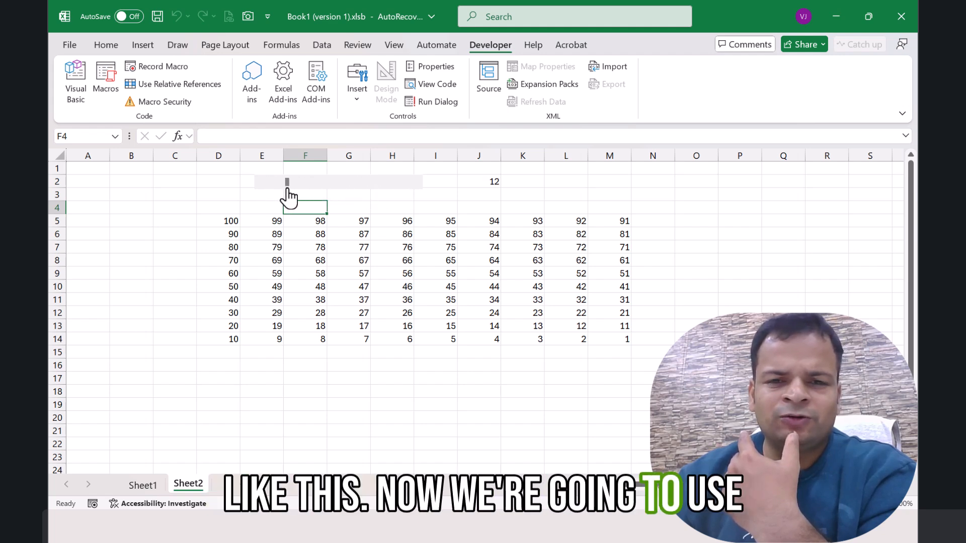
Step: Apply the 3 Traffic Lights (Unrimmed) conditional formatting icon set to the number grid D5:M14
left_click_drag(221, 220, 612, 337)
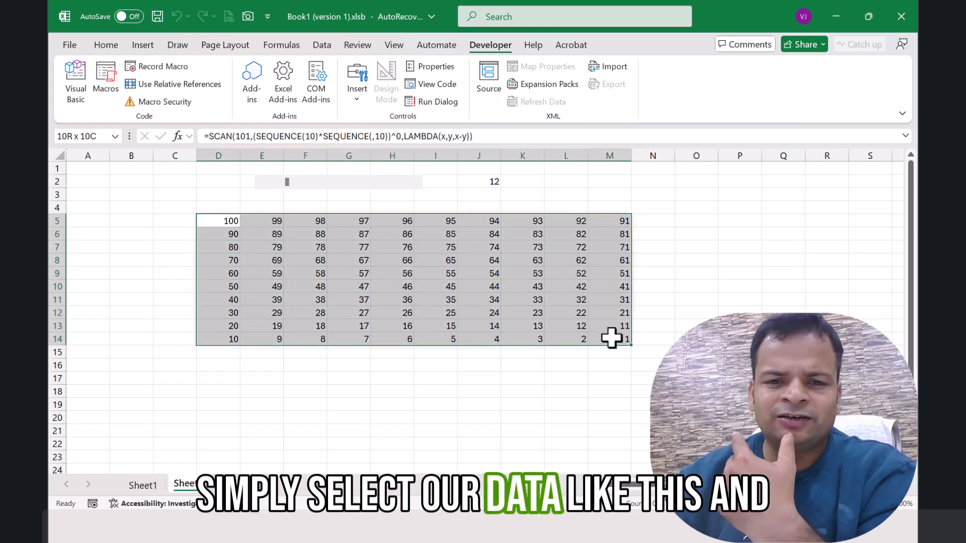
left_click(119, 47)
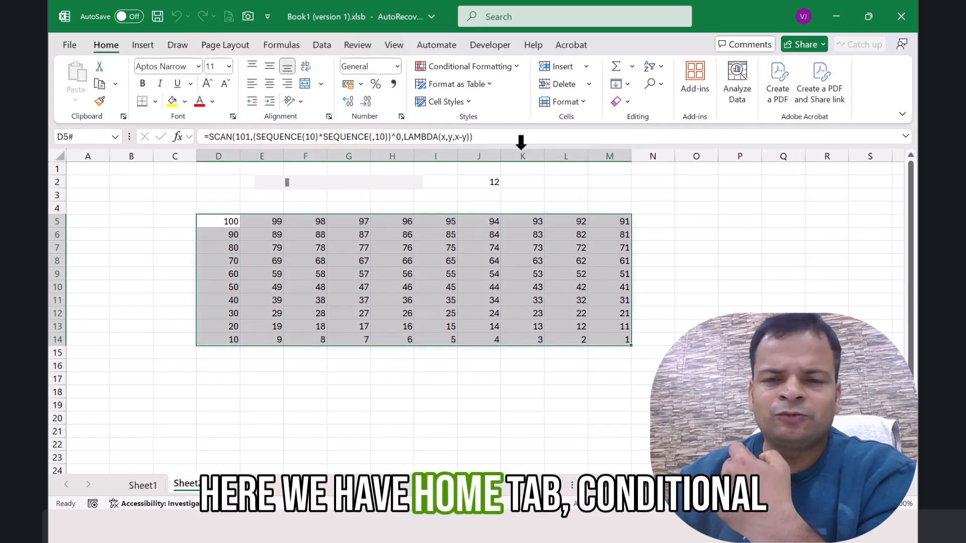
left_click(518, 67)
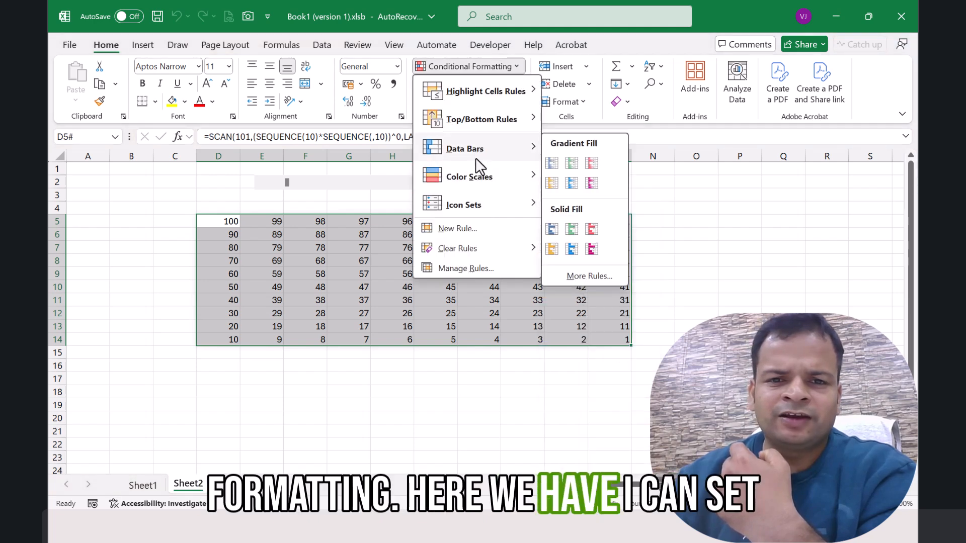
mouse_move(520, 205)
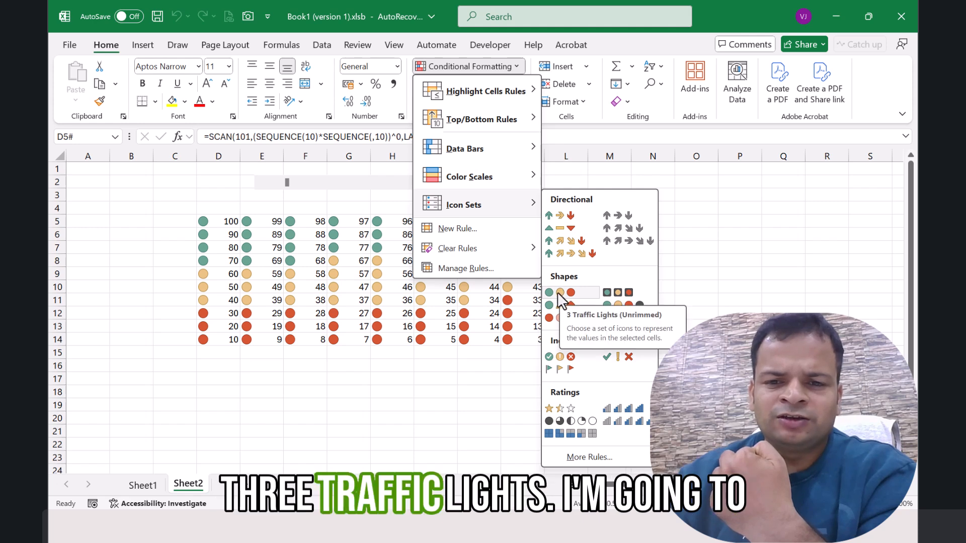
left_click(558, 292)
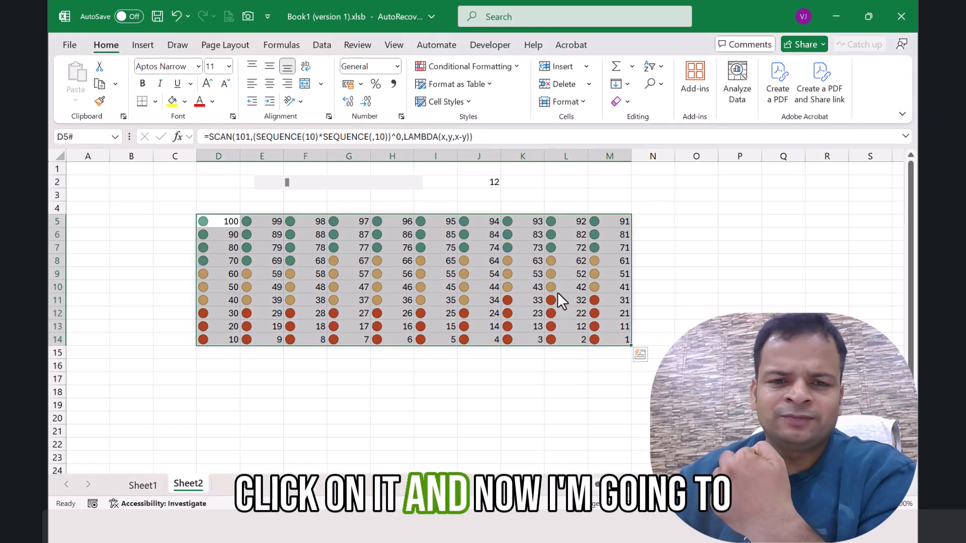
Step: Edit the grid's icon set rule, keeping the green circle with >= as its condition and setting its threshold value to =$J$2
left_click(508, 65)
left_click(486, 268)
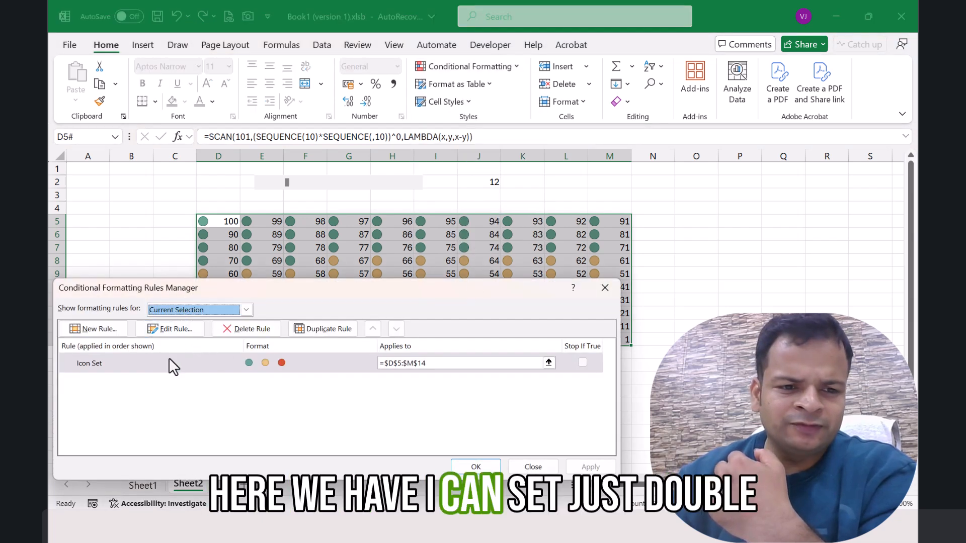
double_click(154, 362)
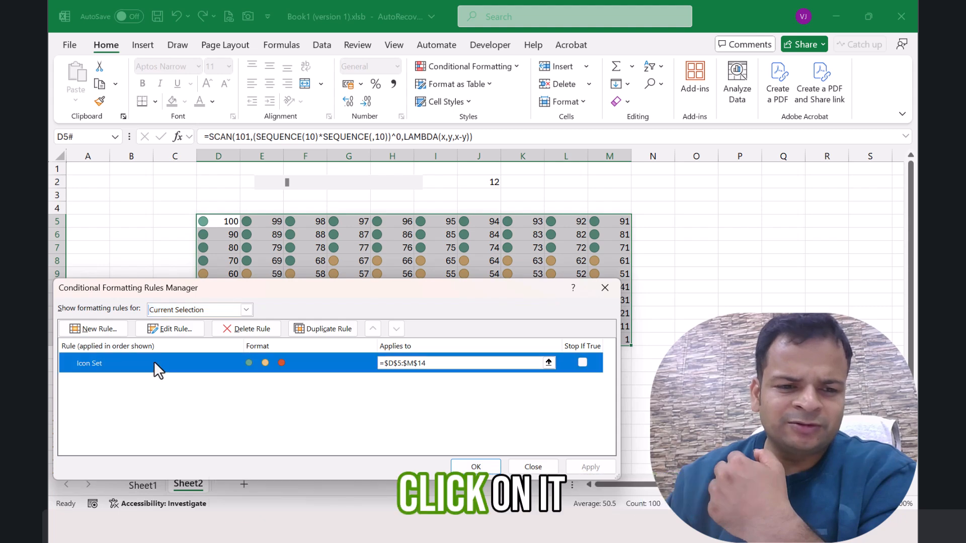
left_click_drag(261, 167, 770, 111)
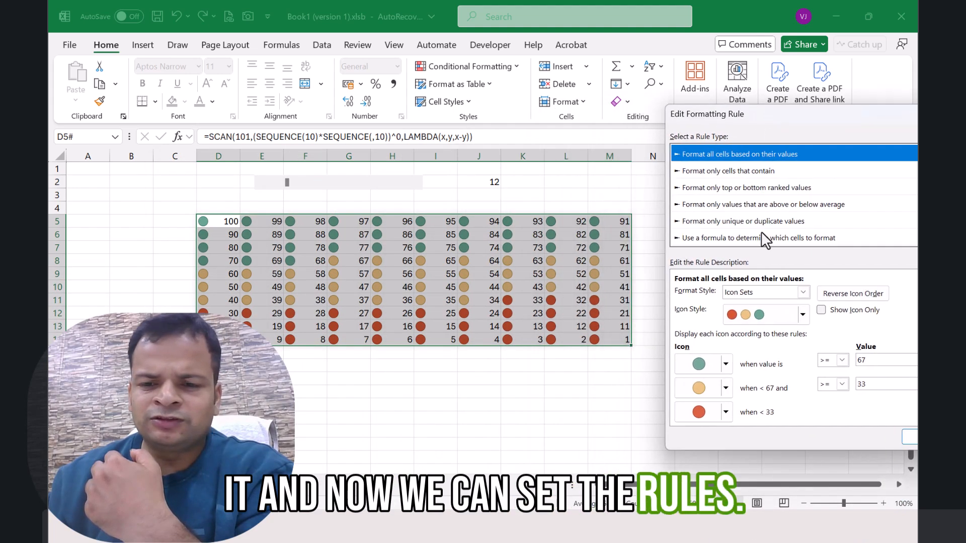
left_click(727, 364)
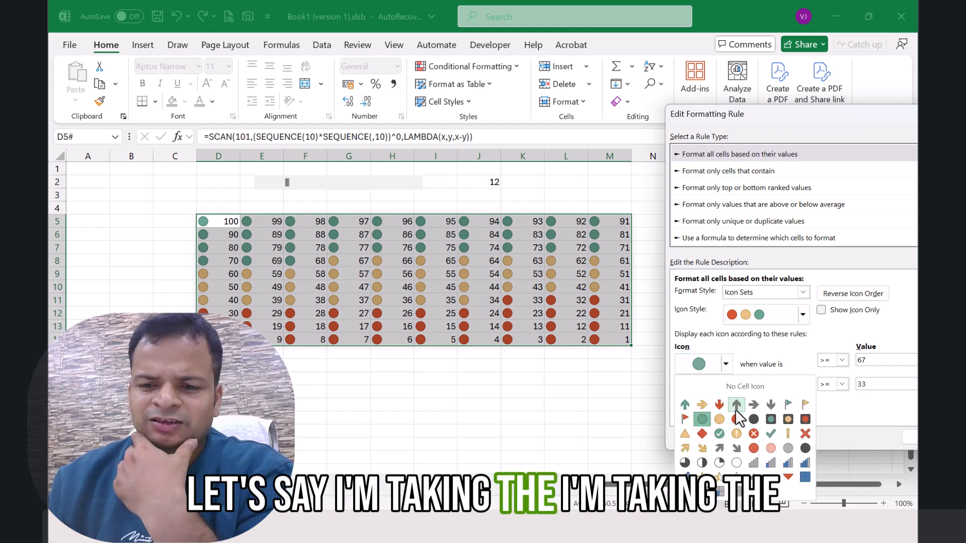
left_click(703, 420)
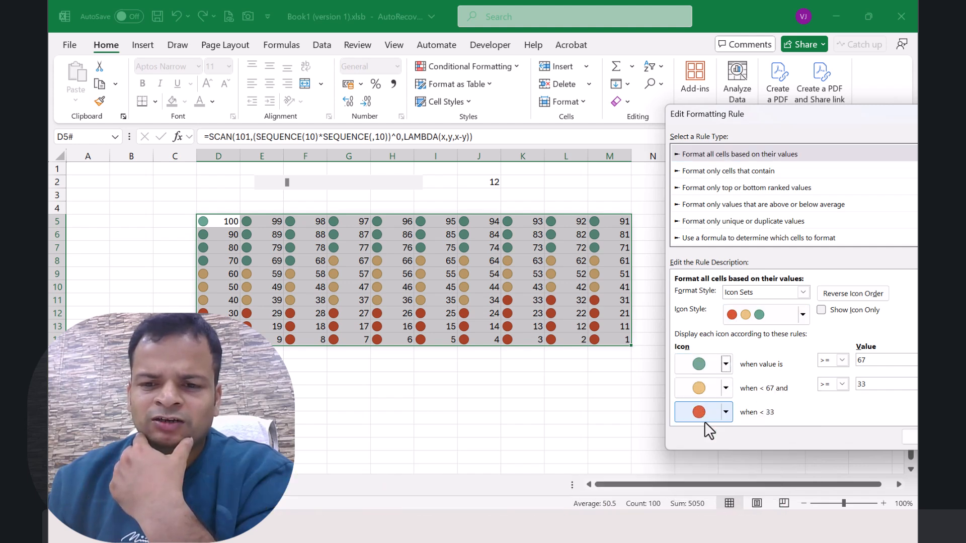
left_click(841, 362)
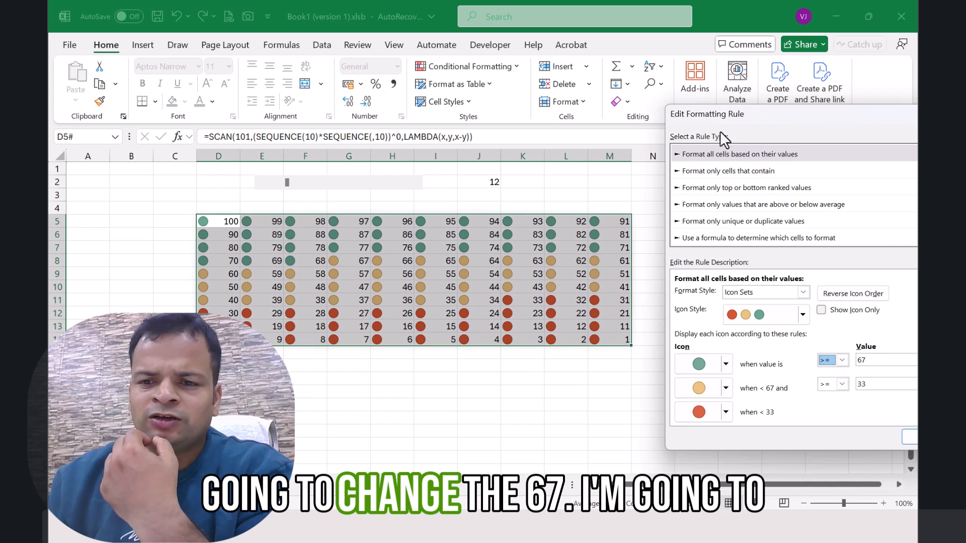
left_click_drag(711, 118, 557, 115)
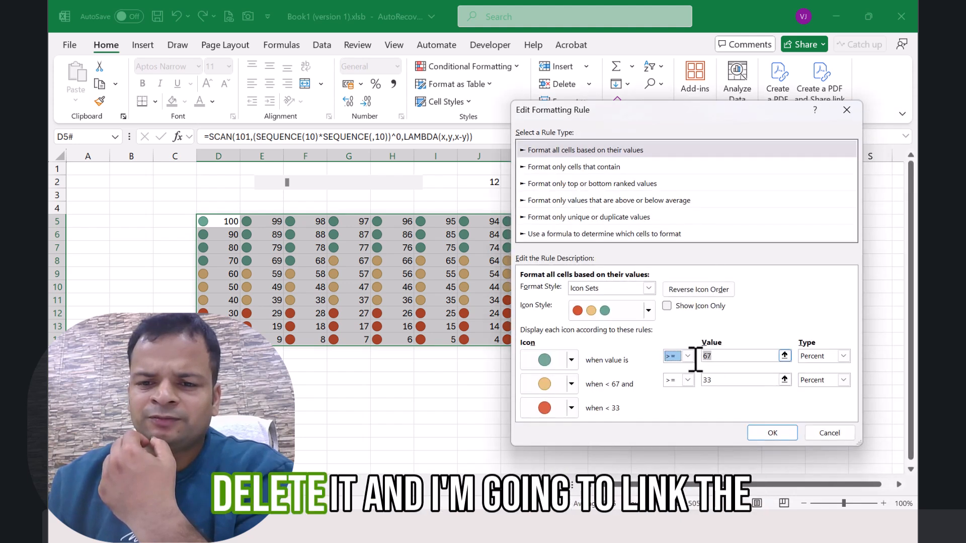
left_click_drag(696, 360, 692, 361)
key("Delete")
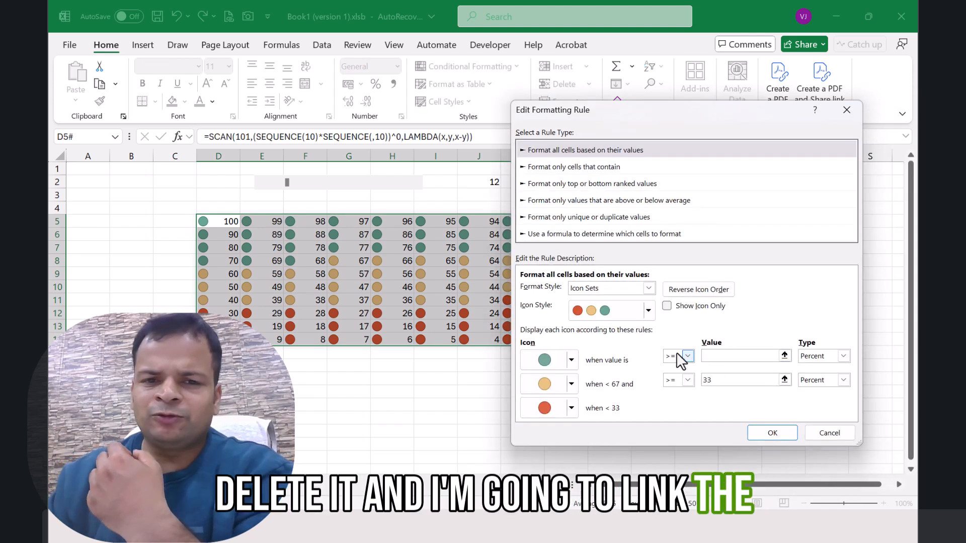
left_click(490, 182)
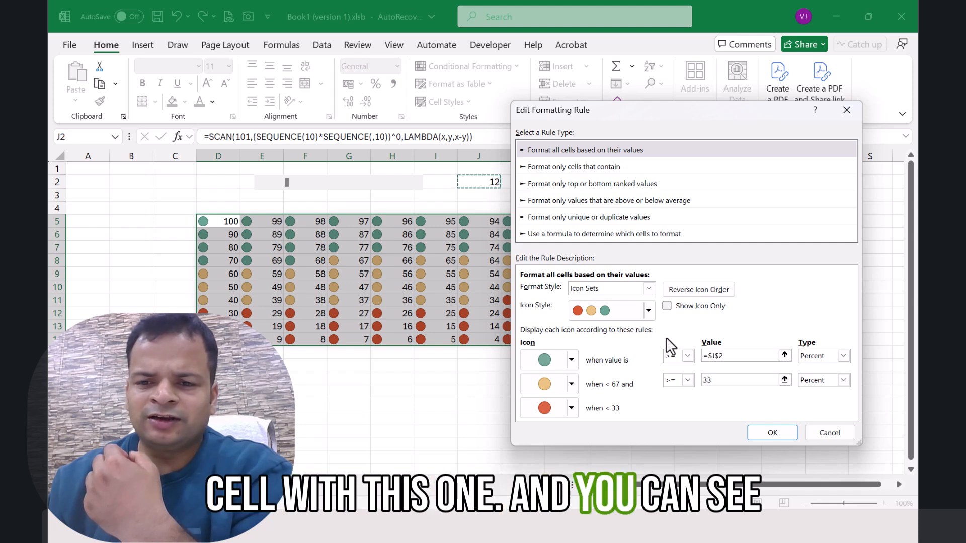
Step: Set the rule's second icon to No Cell Icon and its threshold value to =$J$2
left_click(572, 384)
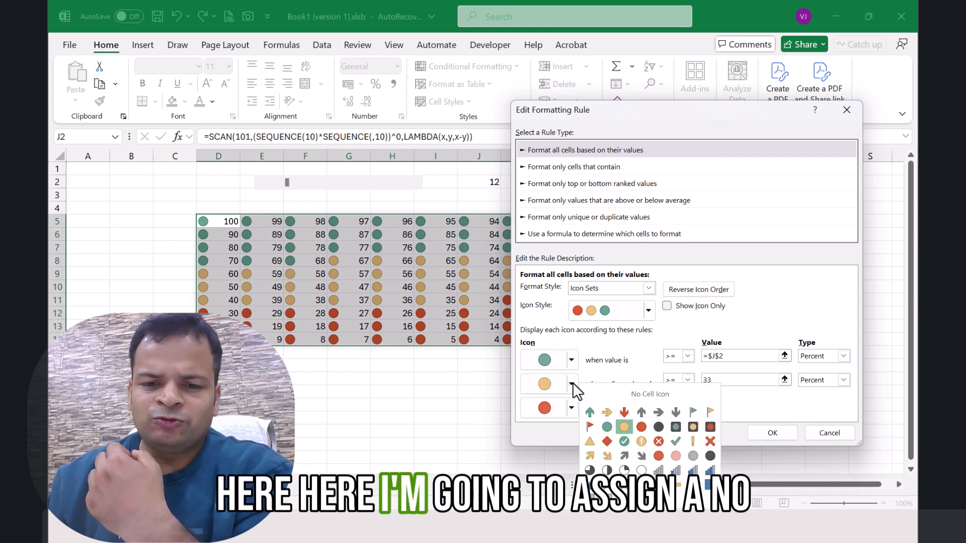
left_click(629, 394)
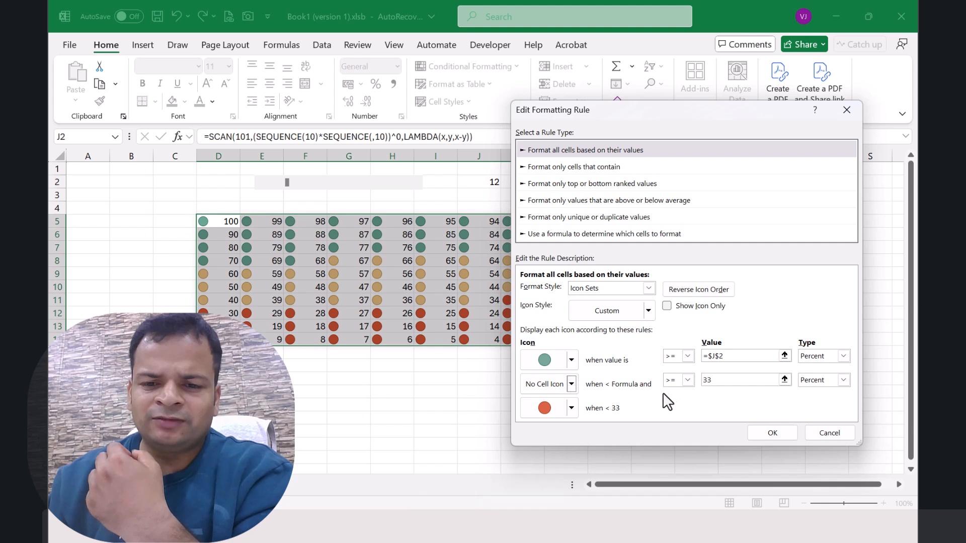
left_click_drag(726, 382, 706, 380)
key("BackSpace")
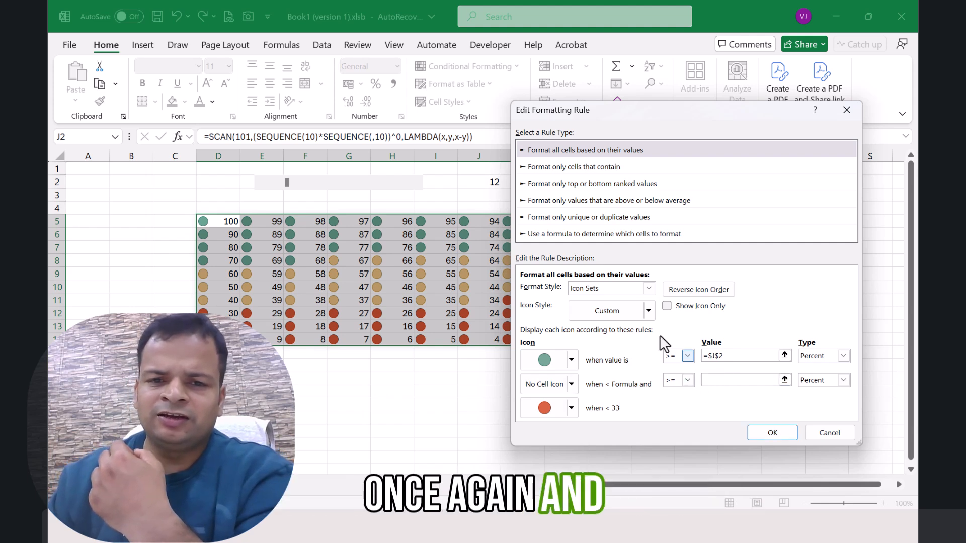
left_click(491, 183)
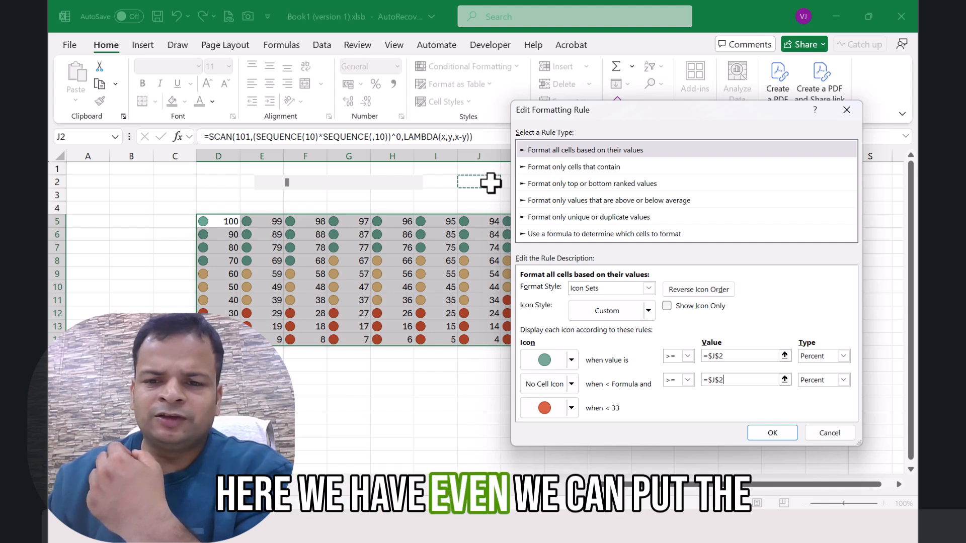
Step: Change the rule's second icon to the green circle, apply the rule to the grid, and move the scroll bar slider to 11
left_click(571, 384)
left_click(610, 419)
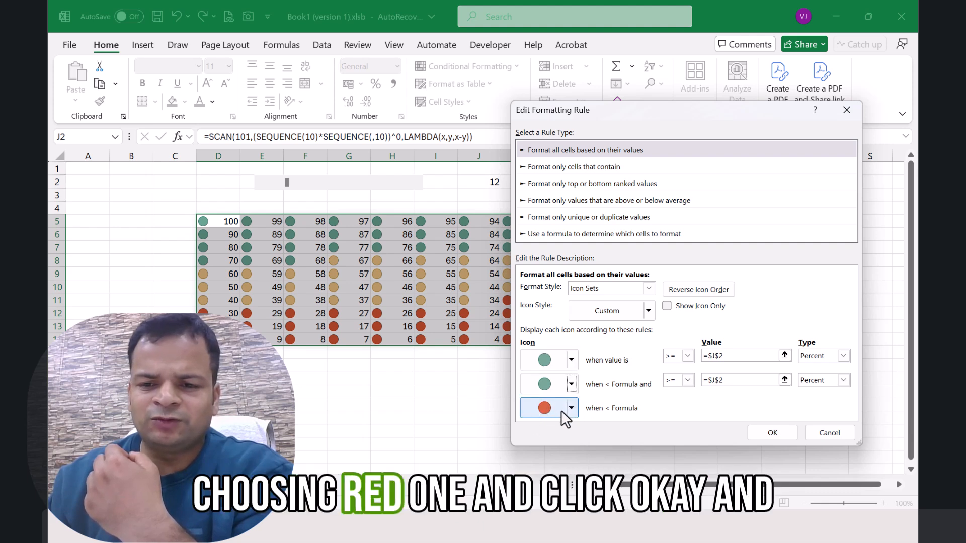
left_click(775, 433)
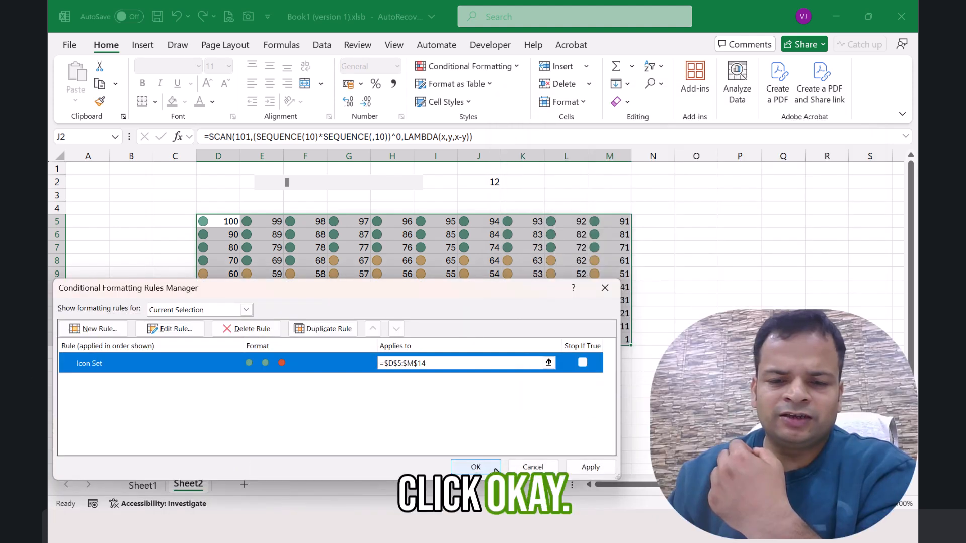
left_click(589, 467)
left_click(476, 467)
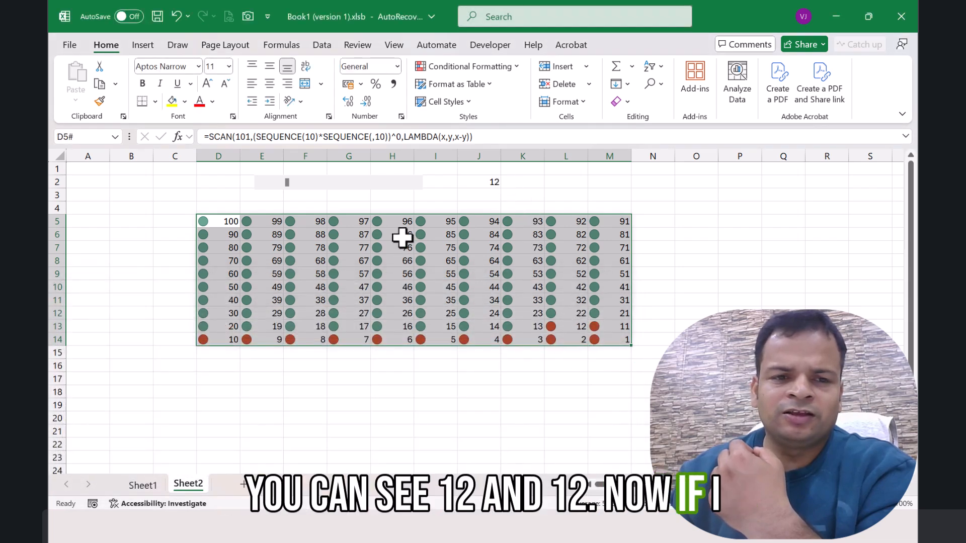
left_click_drag(288, 186, 327, 196)
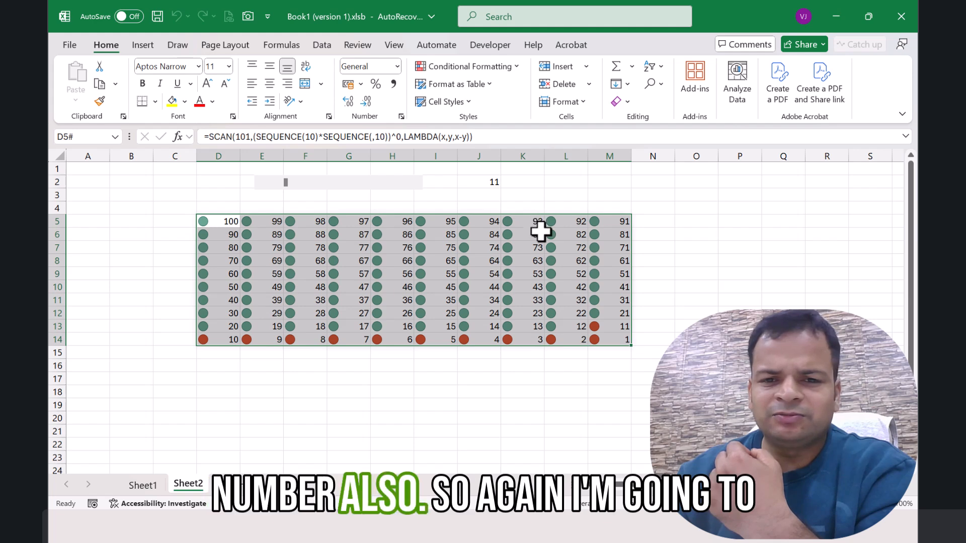
Step: Edit the grid's icon set rule to show icons only, hiding the numbers in D5:M14, and apply it
left_click(468, 66)
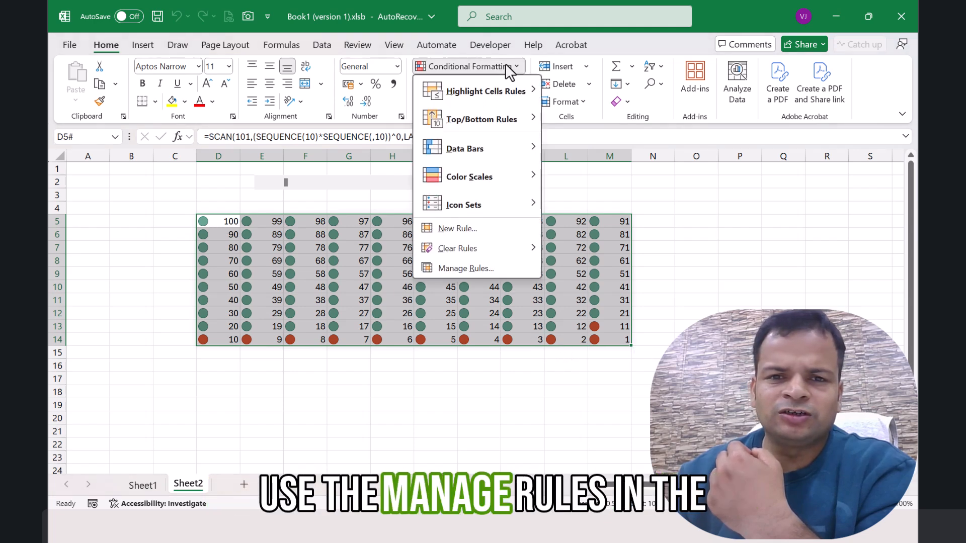
left_click(470, 266)
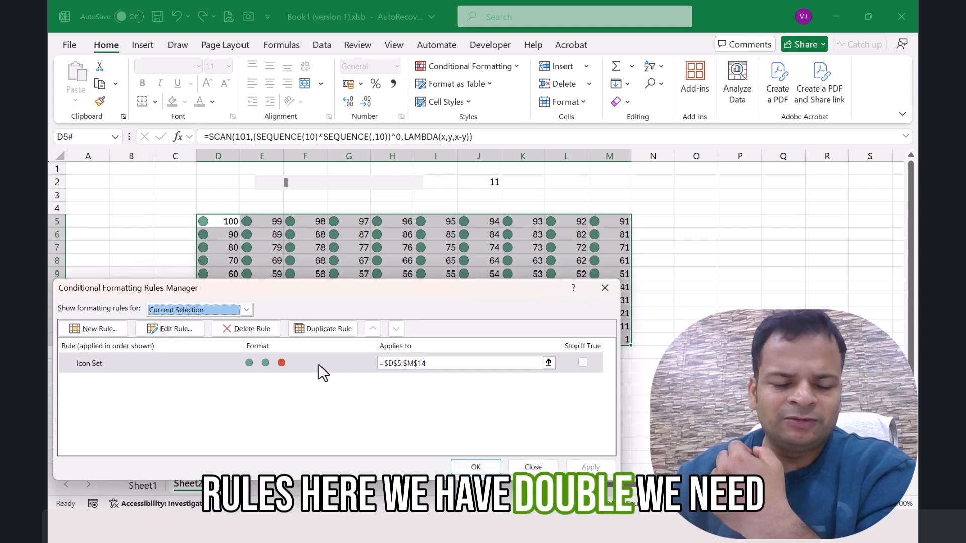
double_click(231, 363)
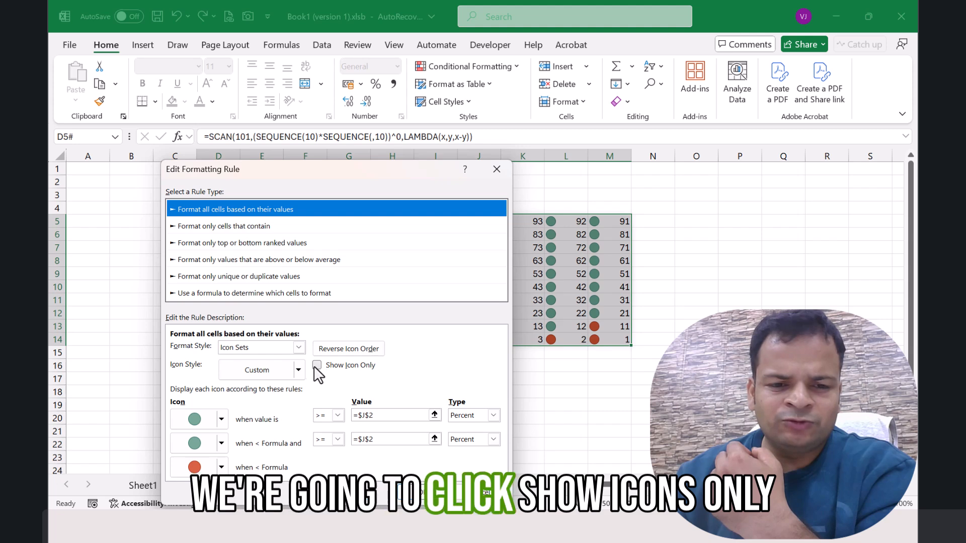
left_click(316, 366)
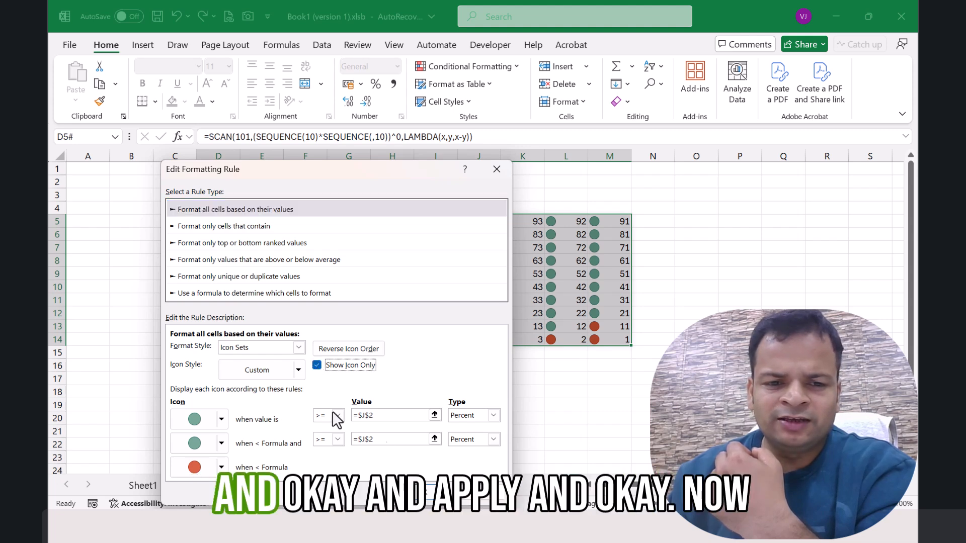
left_click(425, 492)
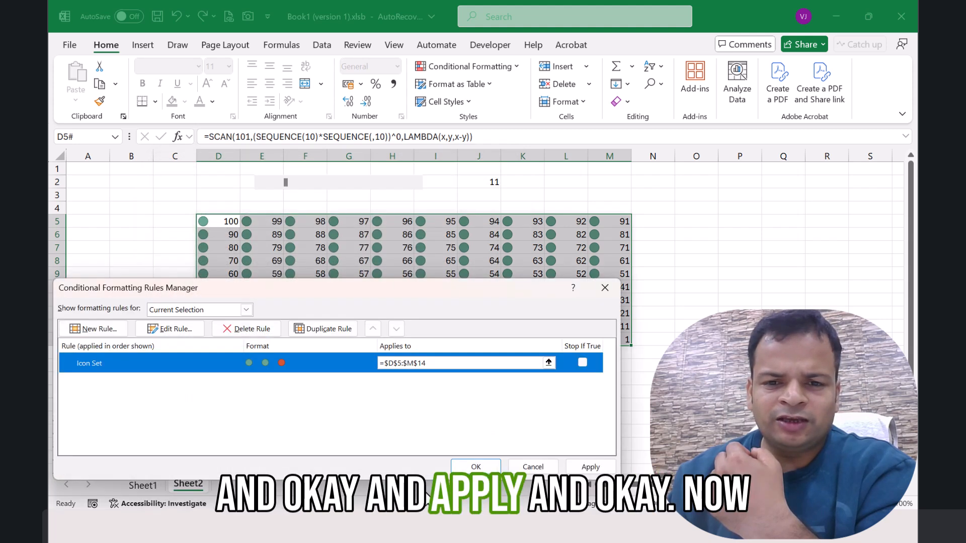
left_click(586, 467)
left_click(475, 467)
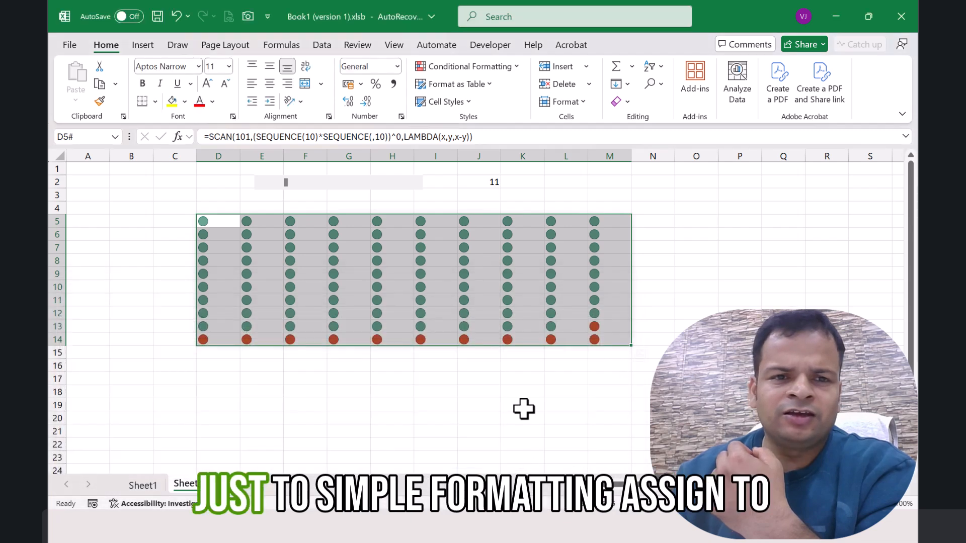
Step: Center the icons horizontally in the grid cells and narrow columns D to M to bring the dots closer together
left_click(271, 84)
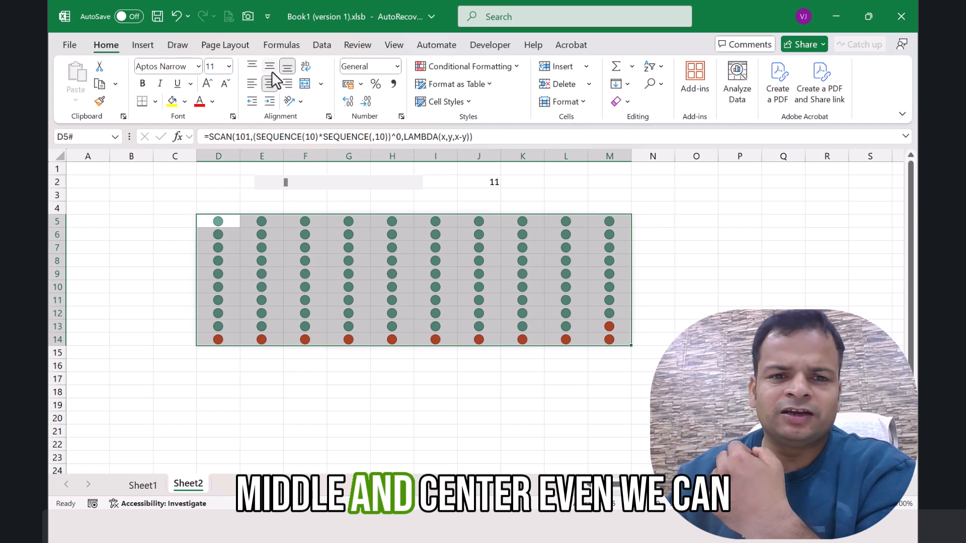
mouse_move(629, 155)
left_mouse_down()
mouse_move(589, 156)
mouse_move(618, 156)
left_mouse_up()
left_click(566, 273)
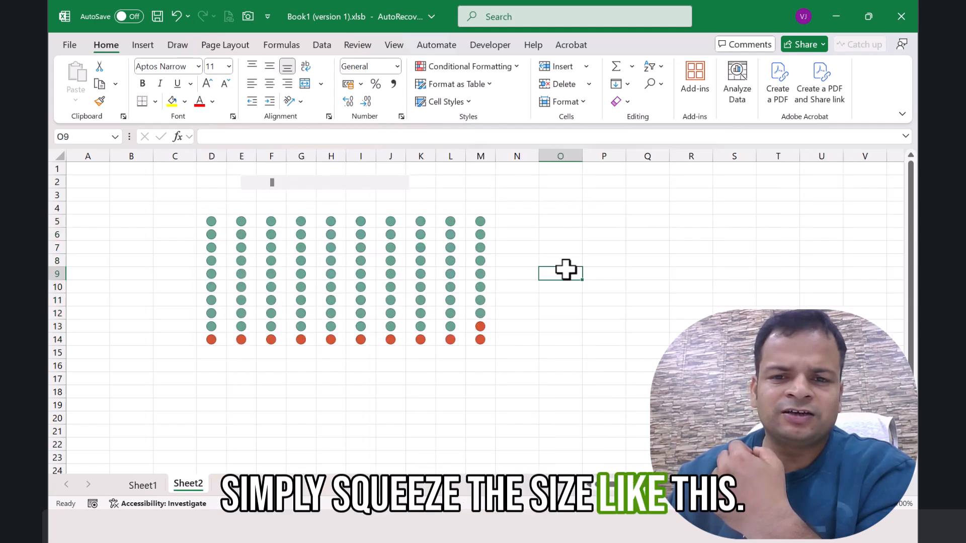